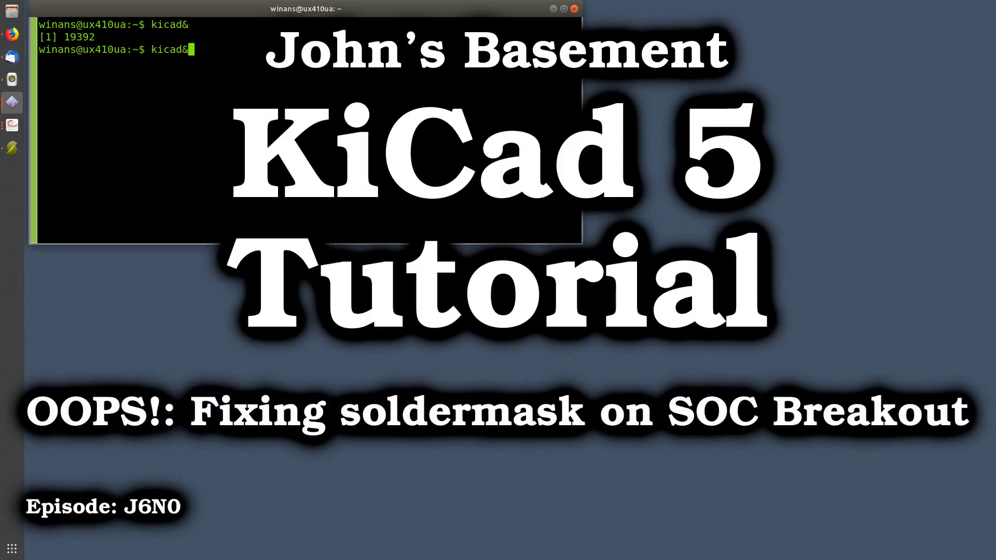
# Launch KiCad from the terminal and open the 2054-LPC51U68JBD48-breakout board layout in the PCB editor
pyautogui.press('Return')
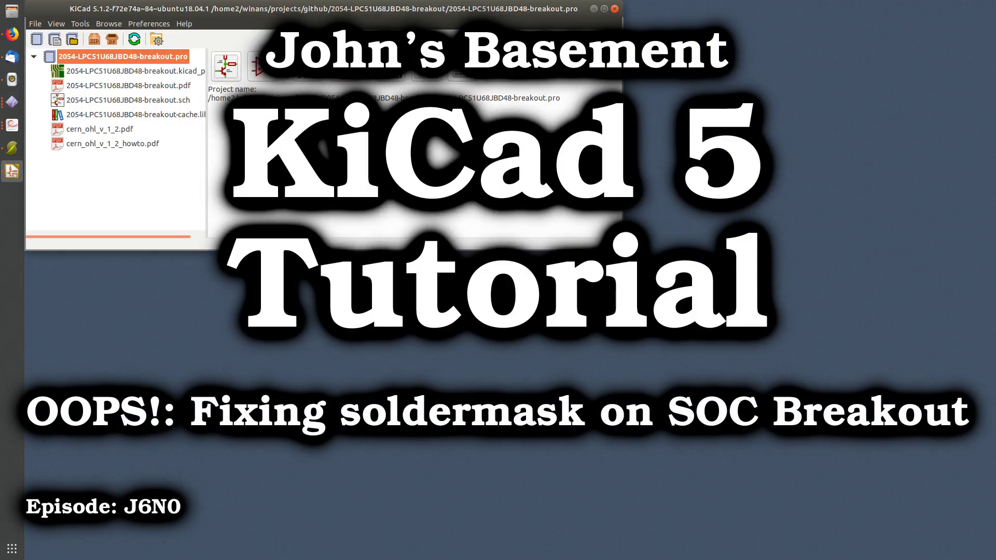
pyautogui.doubleClick(173, 70)
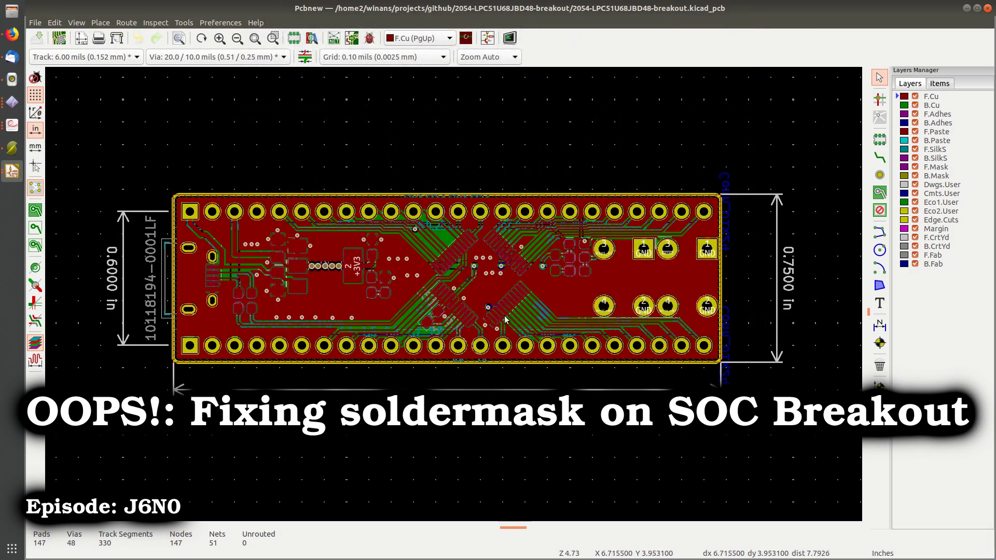
# Examine the soldermask openings and the gap between U1's pads 29 and 30 up close
pyautogui.scroll(6, 503, 320)
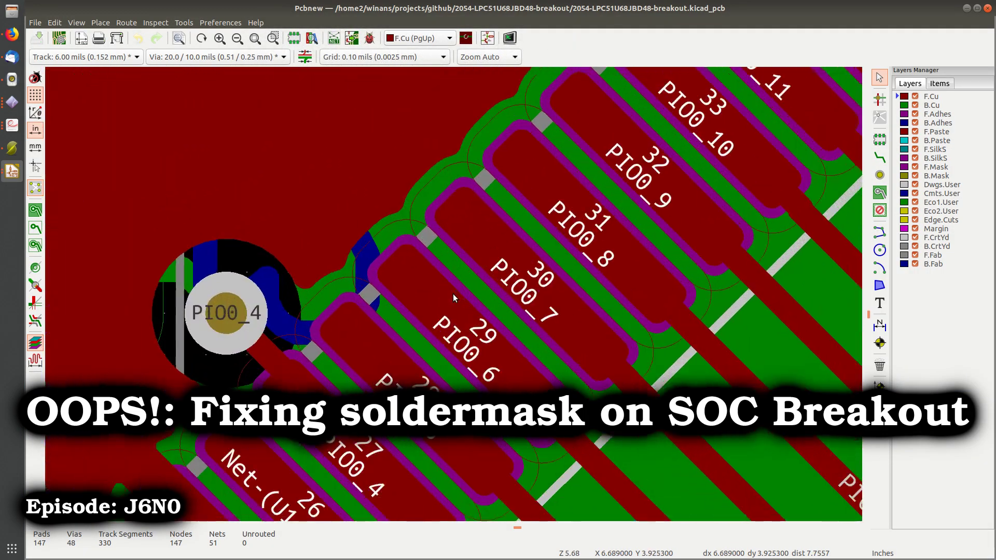
pyautogui.scroll(-3, 452, 294)
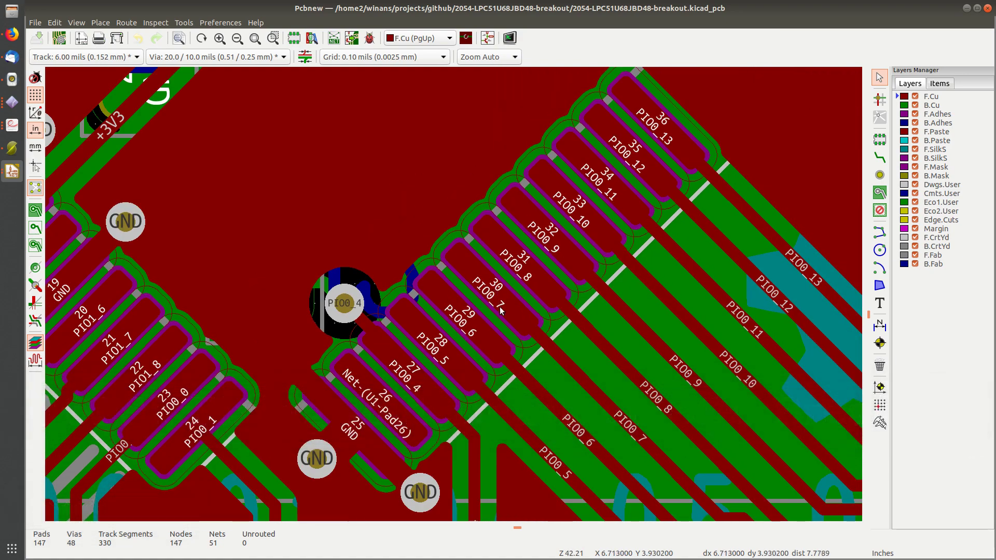
pyautogui.scroll(8, 454, 295)
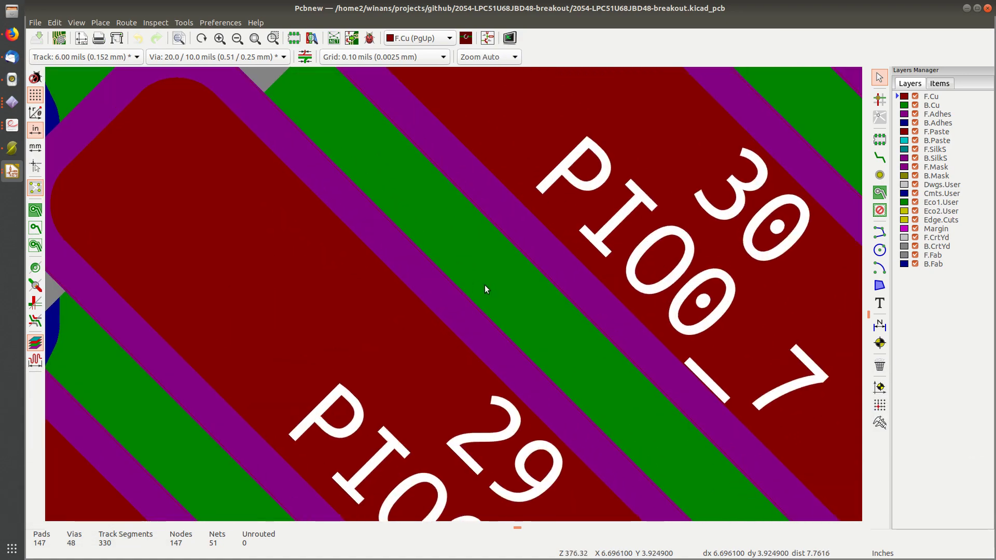
pyautogui.moveTo(481, 293); pyautogui.dragTo(425, 350, button='middle')
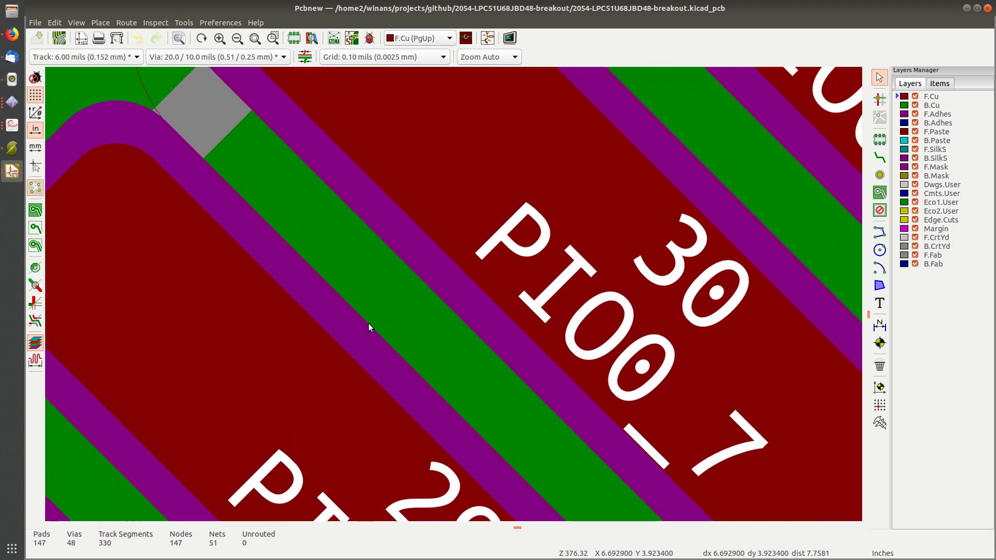
pyautogui.scroll(-2, 368, 323)
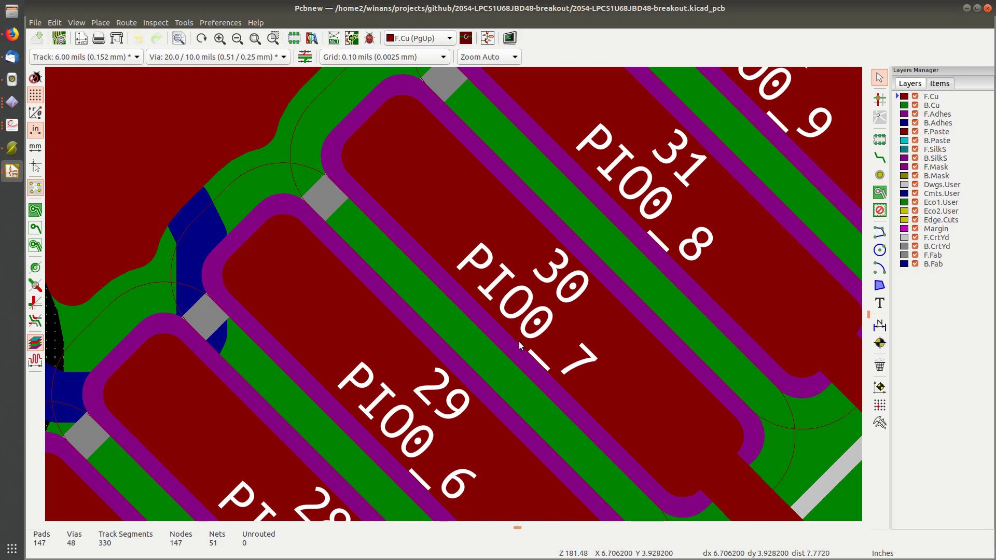
# Examine the copper joining U1's +3V3 pads 17 and 18 and the soldermask openings around them
pyautogui.scroll(-5, 453, 293)
pyautogui.moveTo(307, 314); pyautogui.dragTo(610, 329, button='middle')
pyautogui.scroll(5, 383, 280)
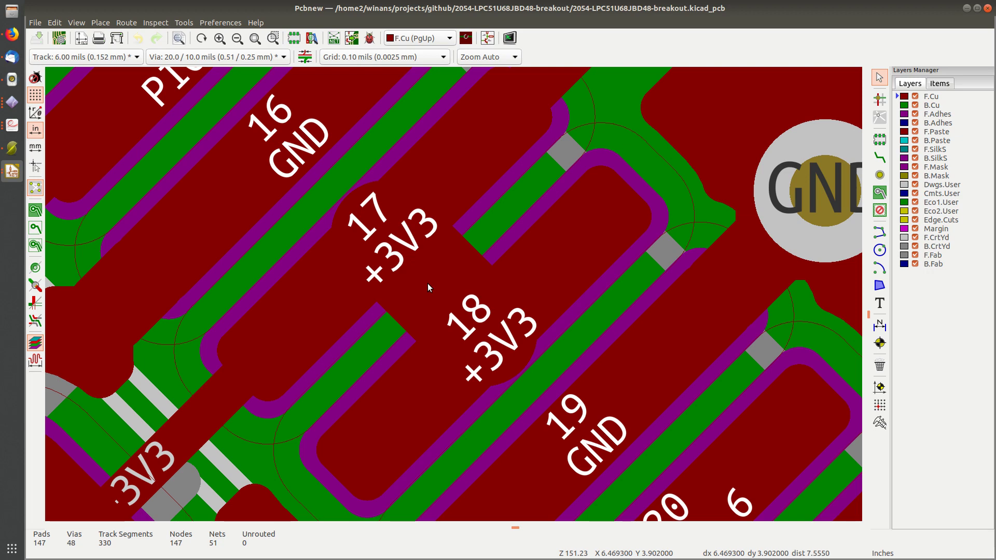
pyautogui.scroll(-2, 453, 294)
pyautogui.moveTo(453, 294); pyautogui.dragTo(388, 309, button='middle')
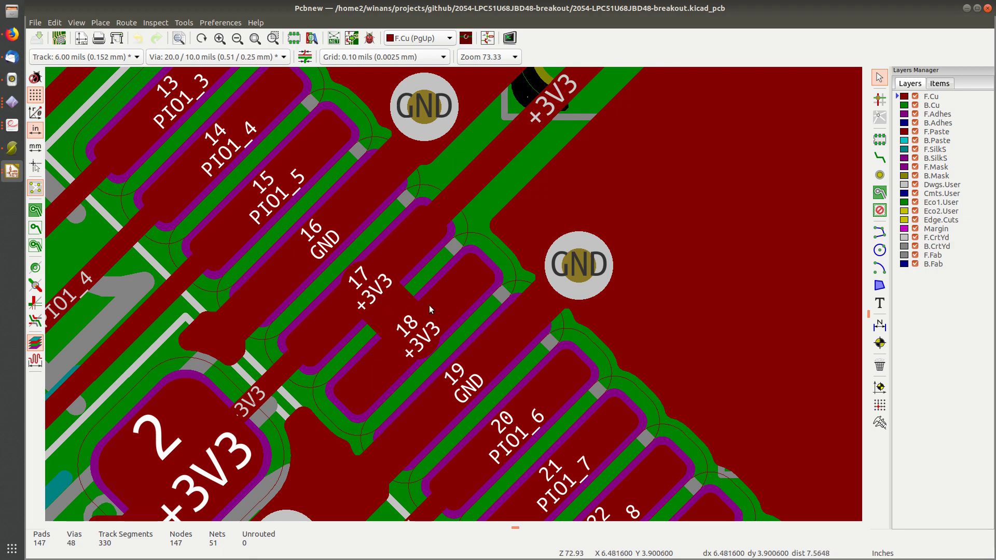
pyautogui.moveTo(428, 305); pyautogui.dragTo(378, 353, button='middle')
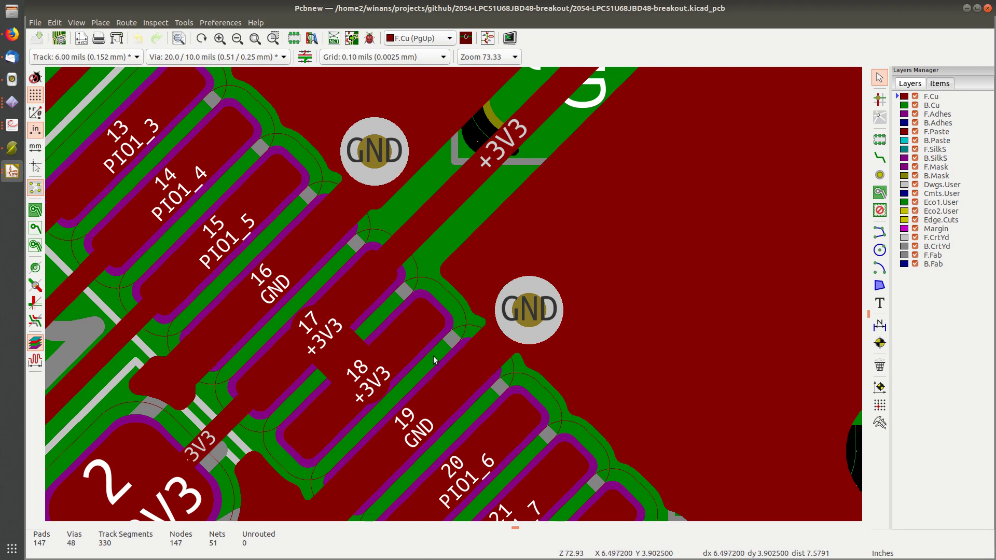
# Examine the soldermask margins and the space between them at U1's pads 31 and 32
pyautogui.moveTo(598, 365); pyautogui.dragTo(72, 207, button='middle')
pyautogui.moveTo(485, 249); pyautogui.dragTo(475, 306, button='middle')
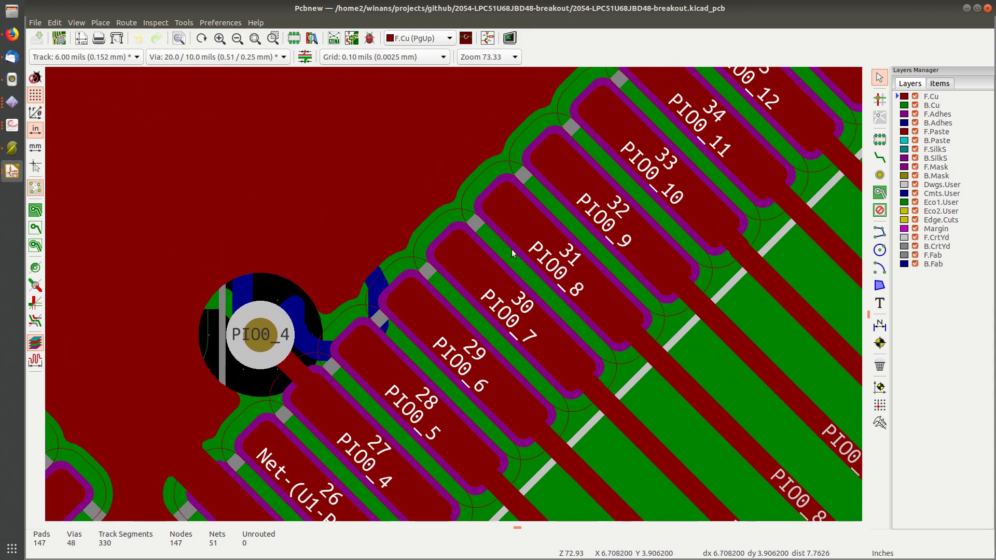
pyautogui.scroll(4, 476, 306)
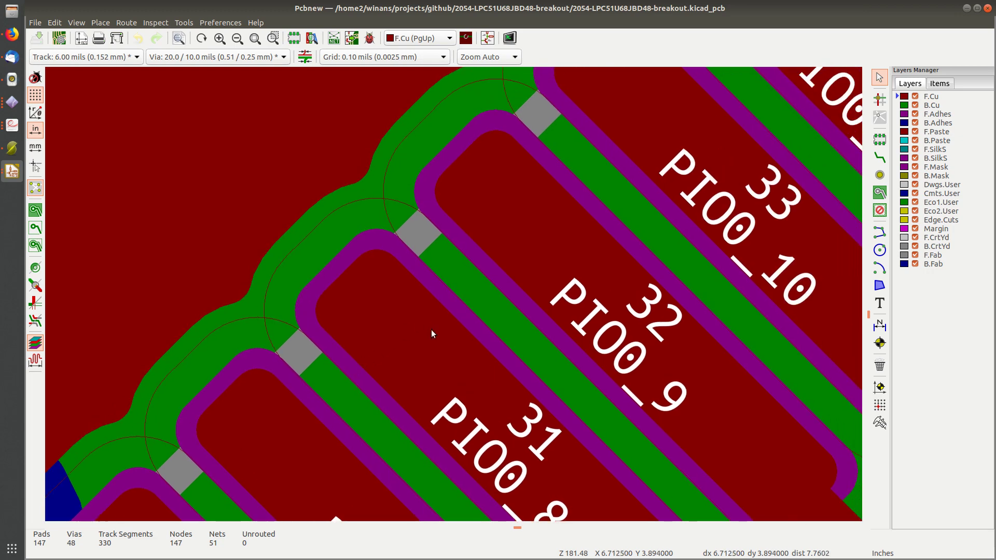
pyautogui.scroll(2, 454, 278)
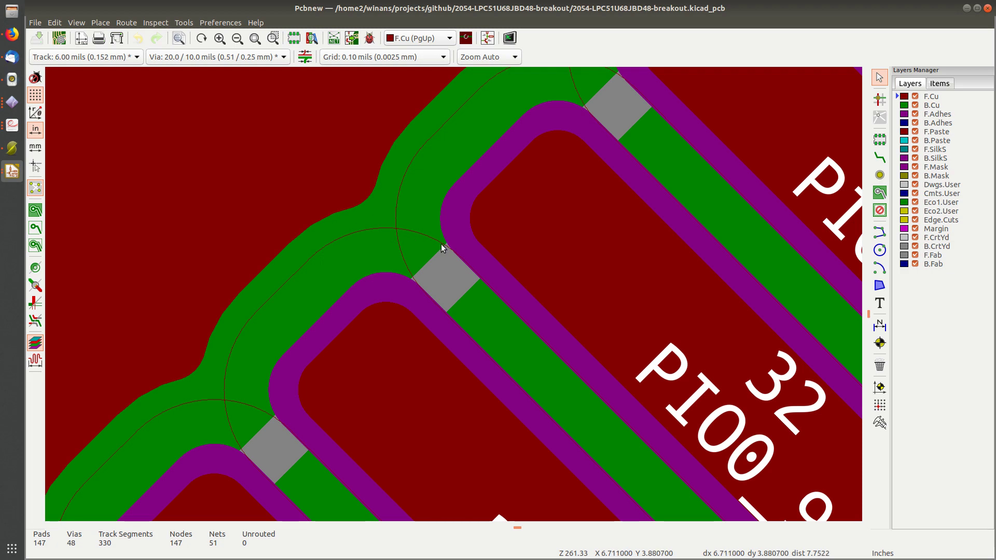
pyautogui.scroll(4, 451, 250)
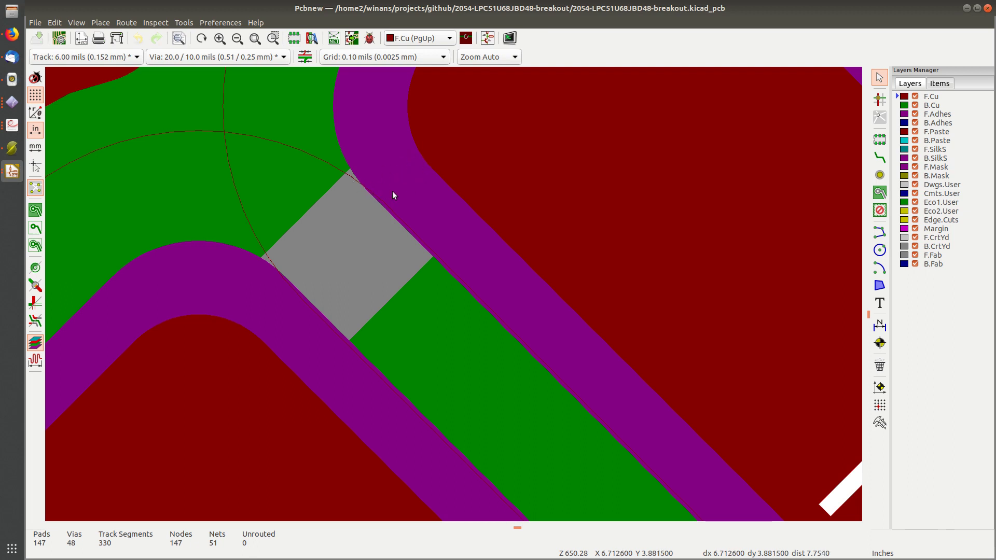
pyautogui.scroll(5, 353, 183)
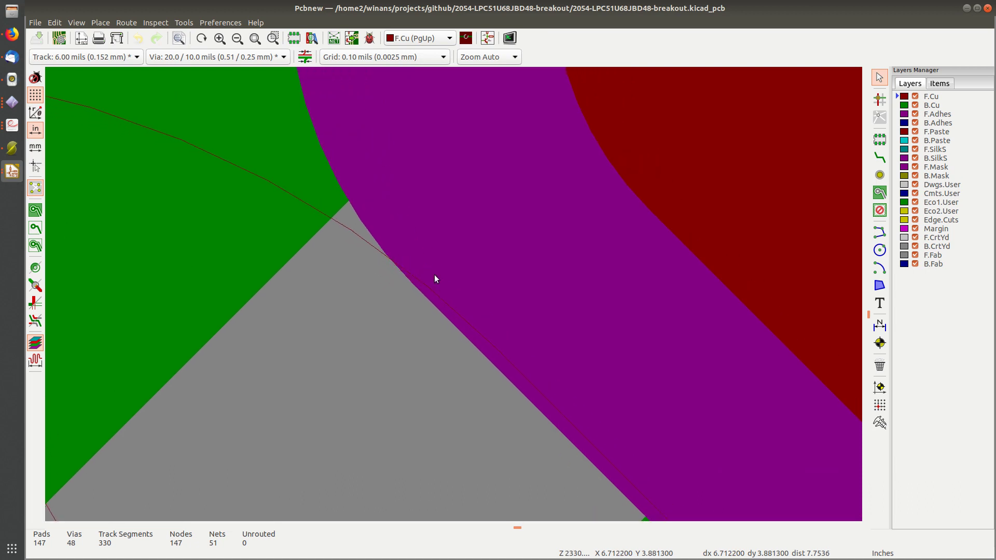
pyautogui.scroll(-6, 511, 341)
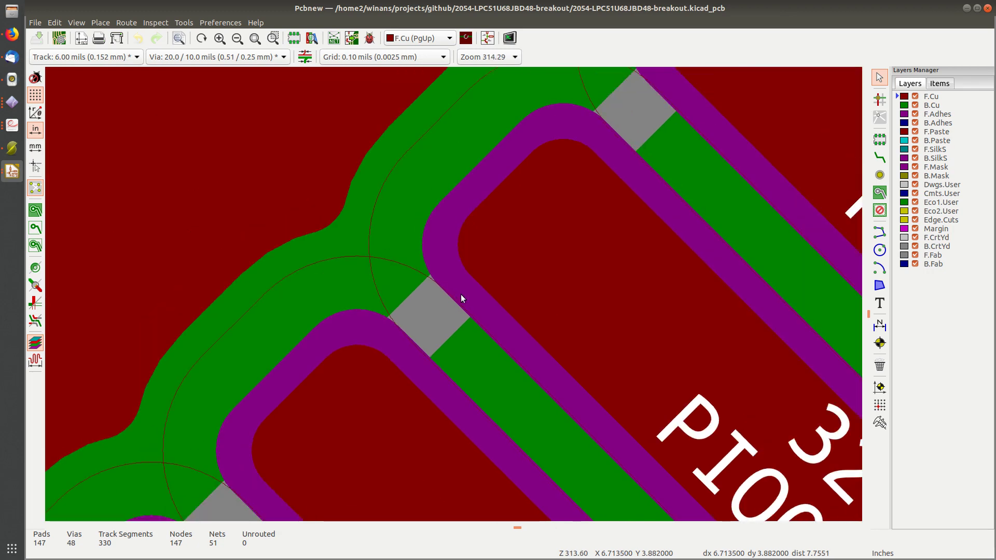
pyautogui.moveTo(468, 328); pyautogui.dragTo(382, 213, button='middle')
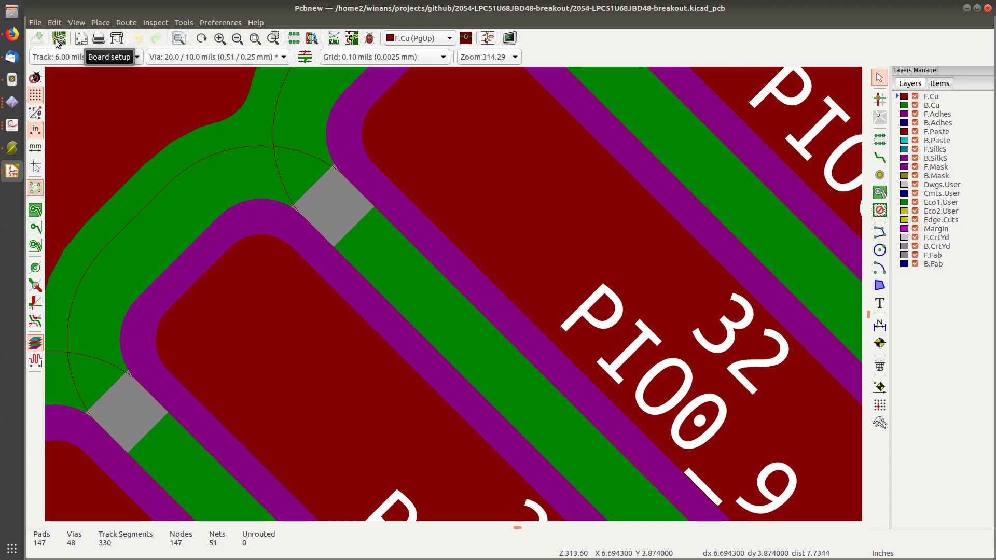
# Inspect the soldermask between U1's pins in the 3D viewer, then close the viewer
pyautogui.hotkey('alt', '3')
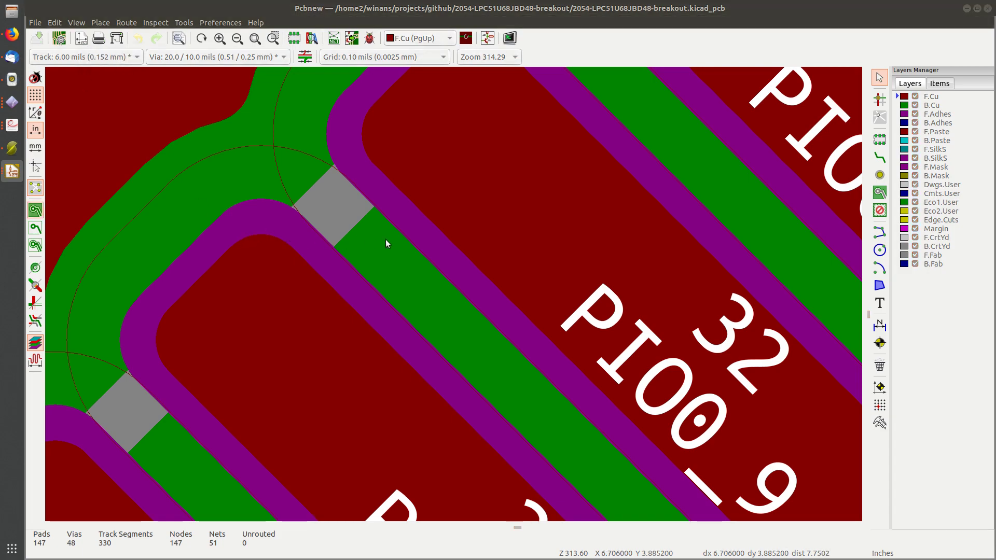
pyautogui.scroll(10, 478, 285)
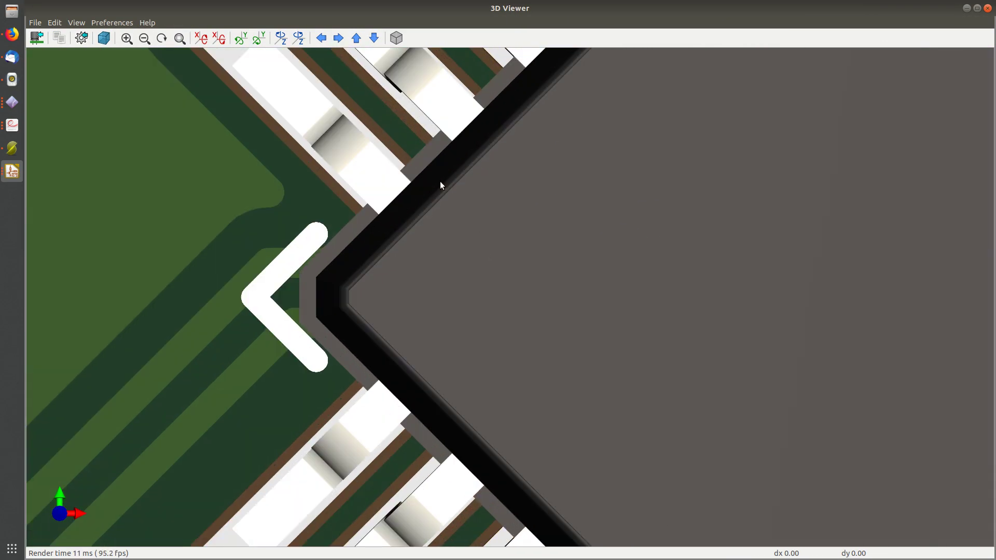
pyautogui.scroll(5, 440, 187)
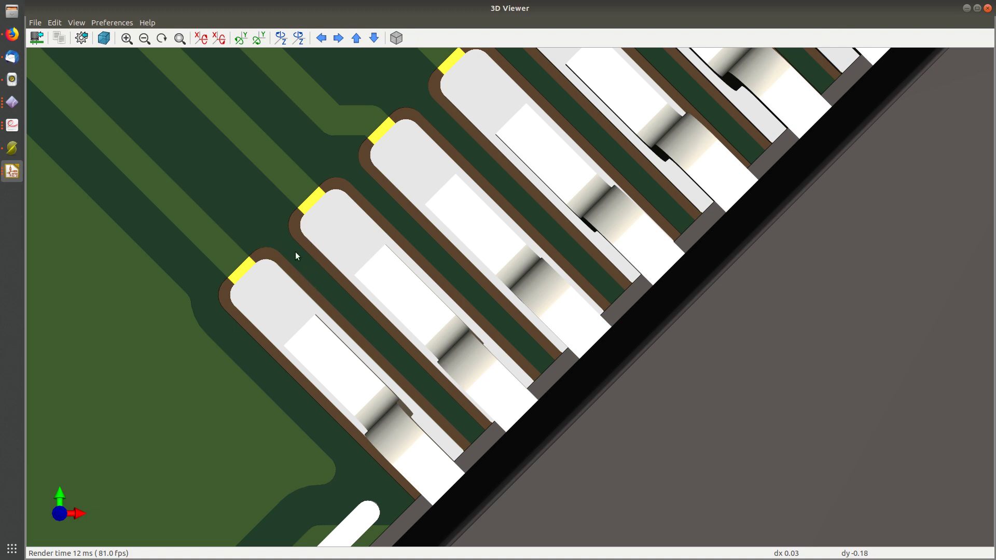
pyautogui.scroll(-5, 413, 358)
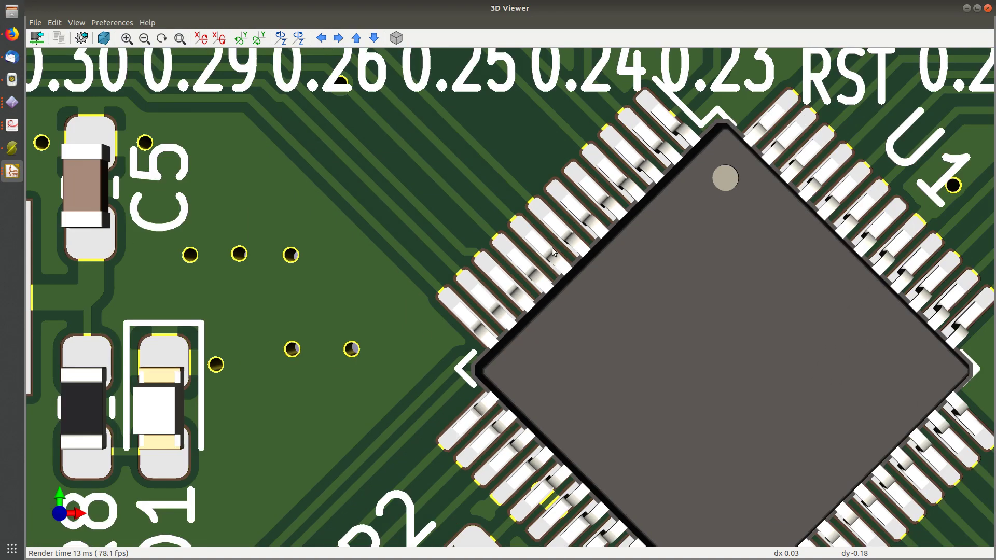
pyautogui.scroll(5, 420, 240)
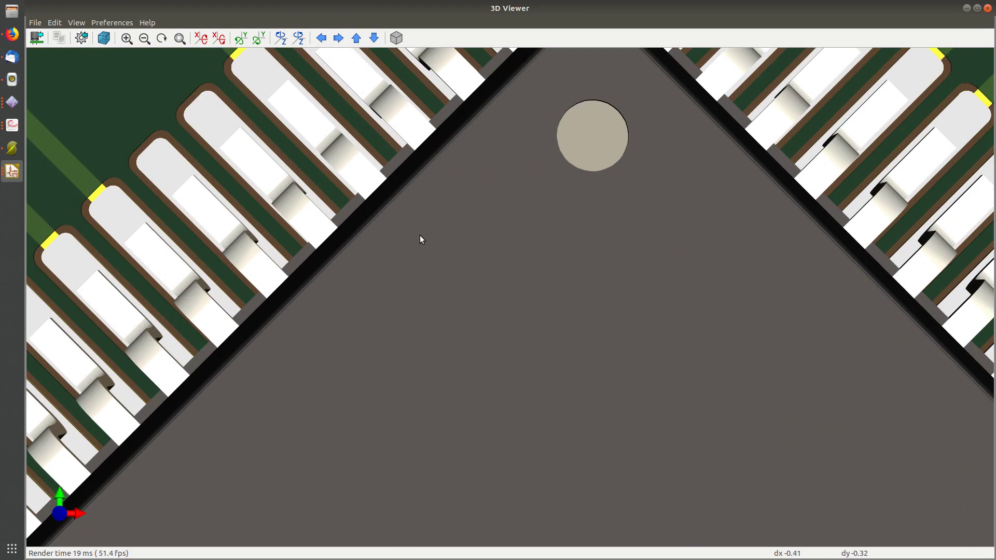
pyautogui.scroll(-5, 311, 244)
pyautogui.scroll(4, 311, 327)
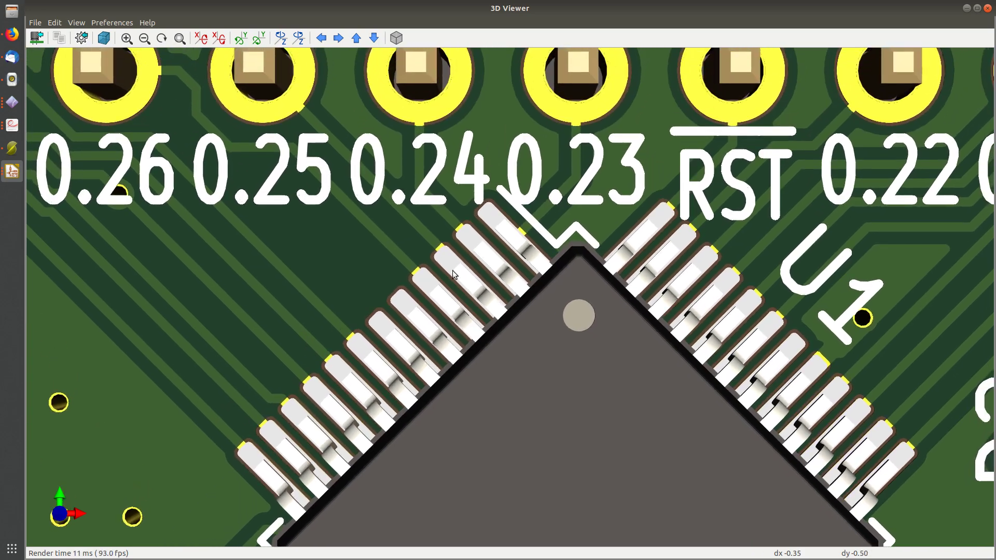
pyautogui.scroll(5, 413, 300)
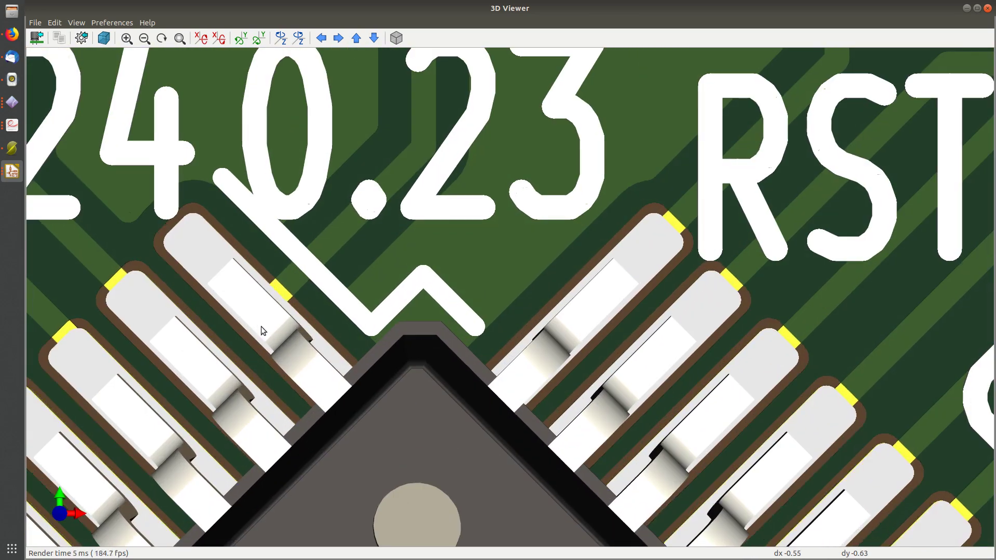
pyautogui.scroll(-3, 363, 291)
pyautogui.scroll(3, 270, 364)
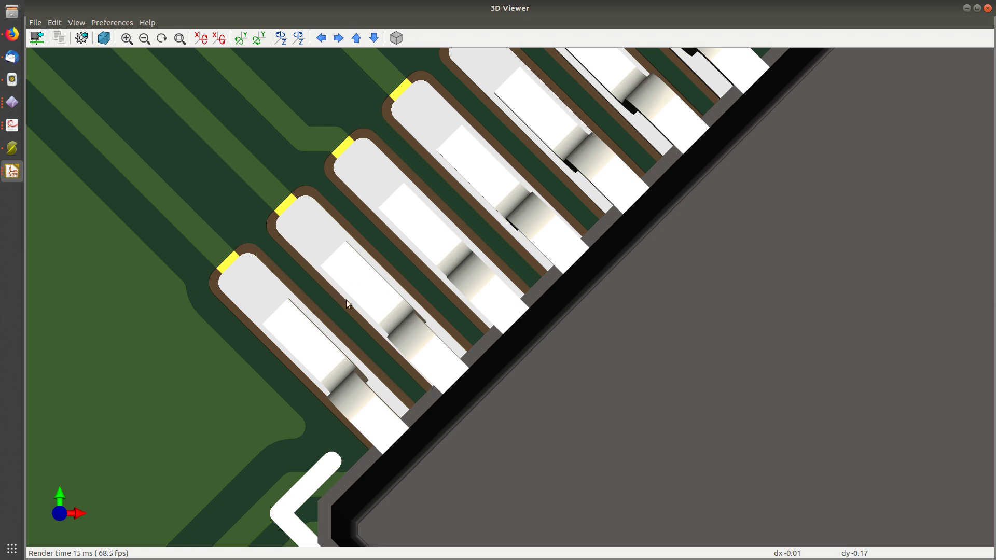
pyautogui.click(989, 9)
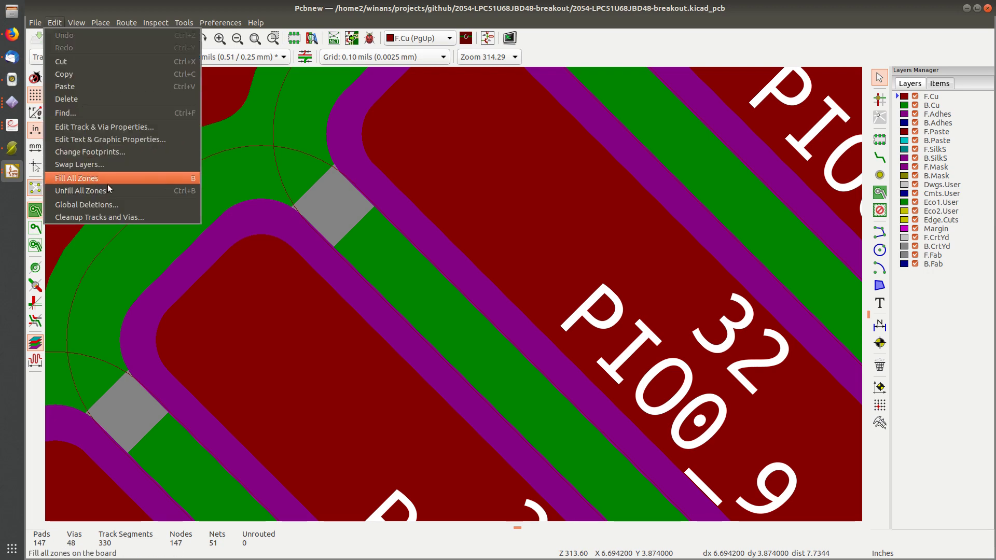
# Plot the board's Gerber files to the gerbers/ directory with Subtract soldermask from silkscreen enabled, and close the plot dialog
pyautogui.moveTo(35, 23)
pyautogui.click(55, 165)
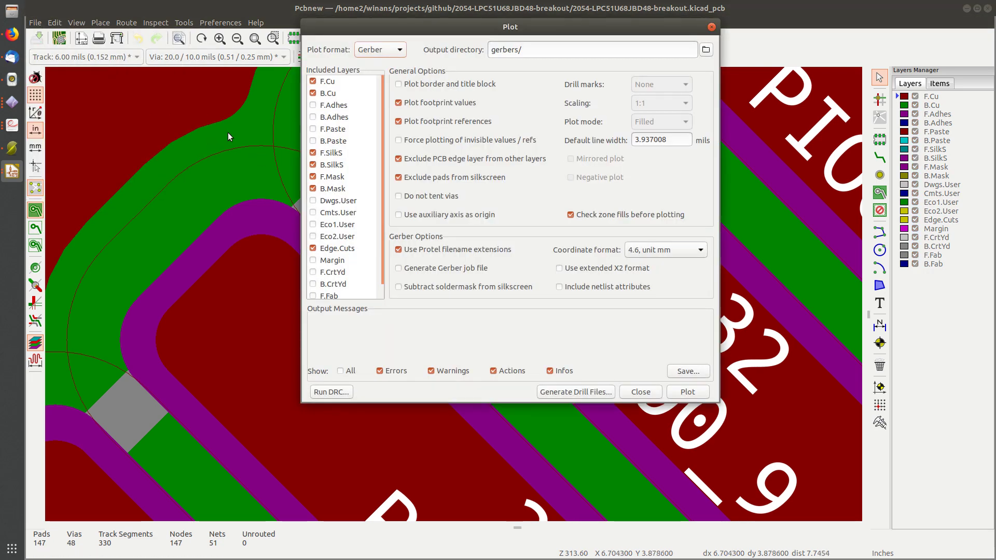
pyautogui.click(197, 50)
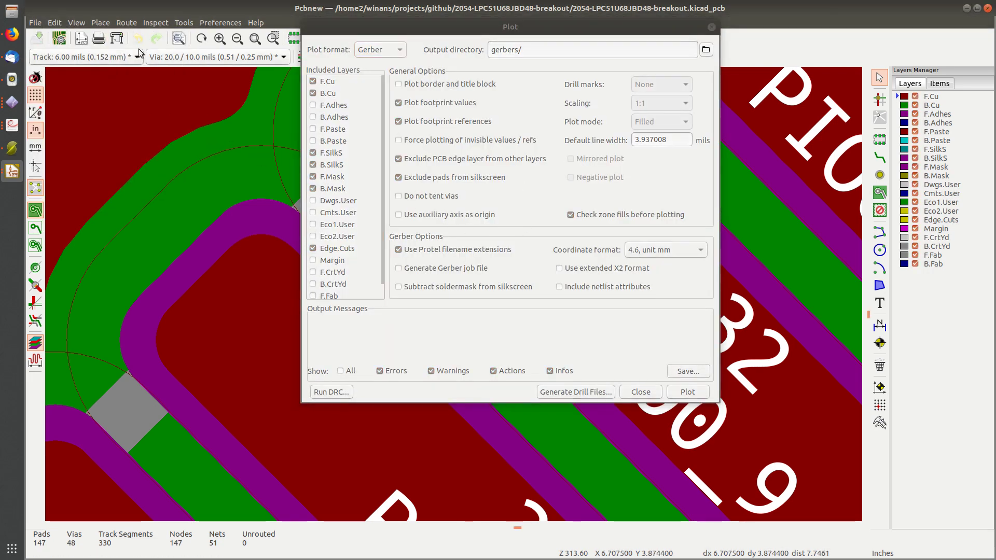
pyautogui.click(530, 184)
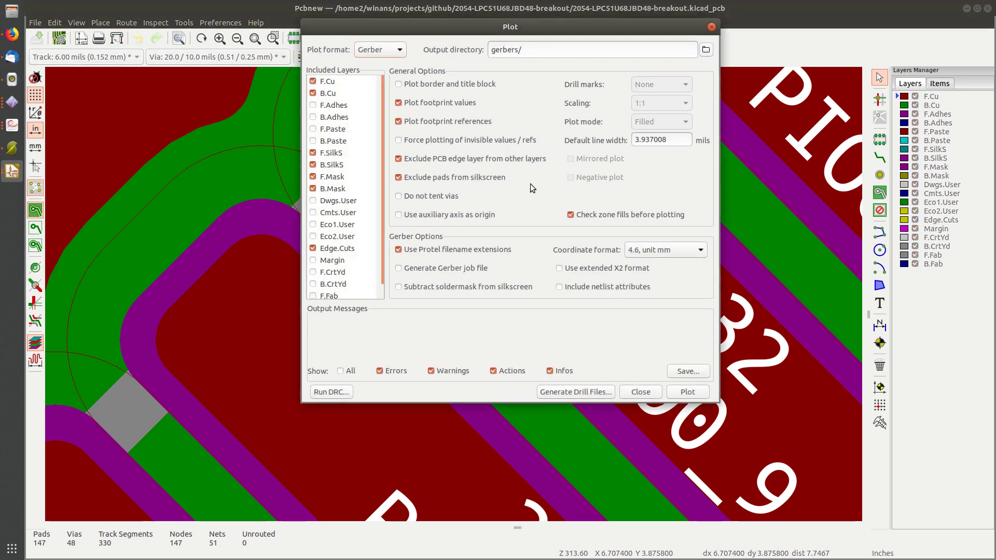
pyautogui.click(451, 289)
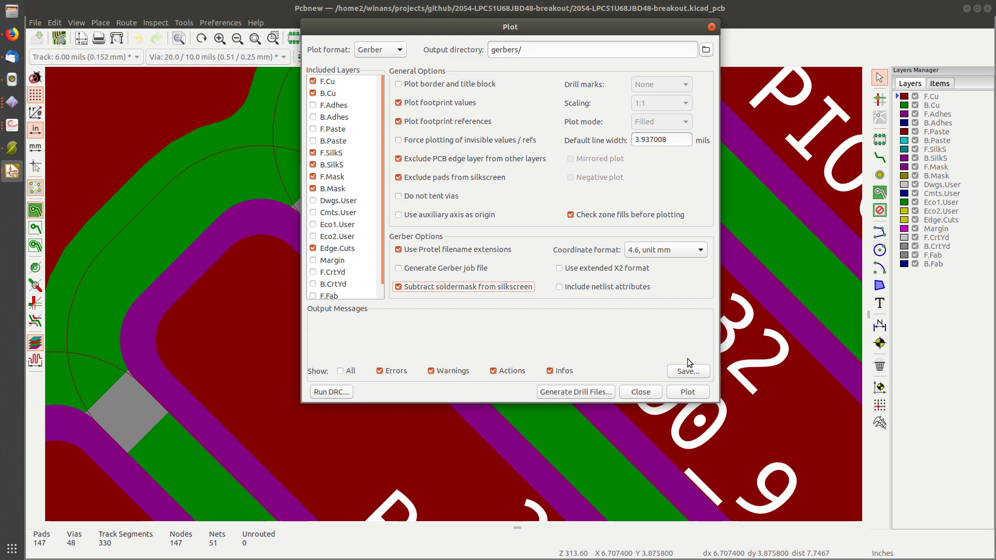
pyautogui.click(688, 393)
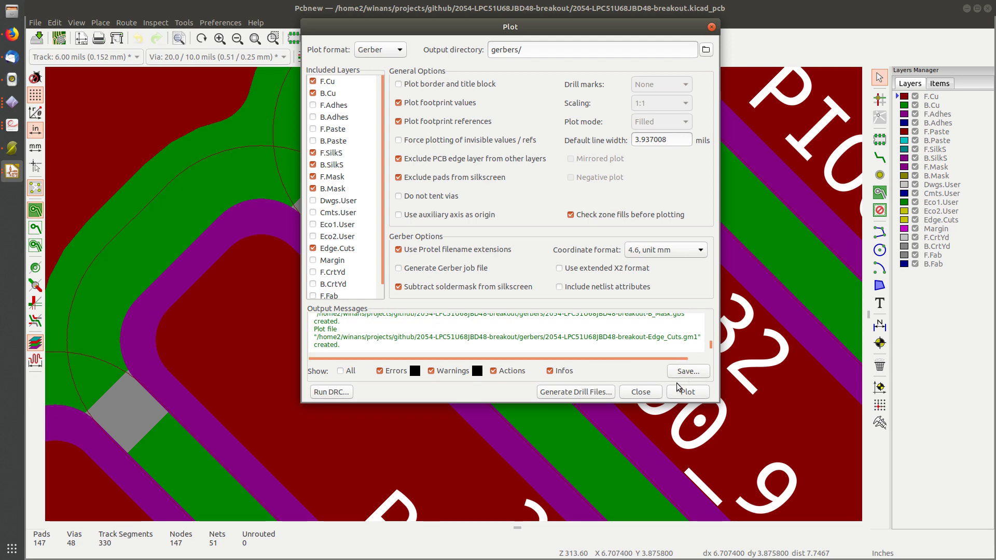
pyautogui.click(643, 394)
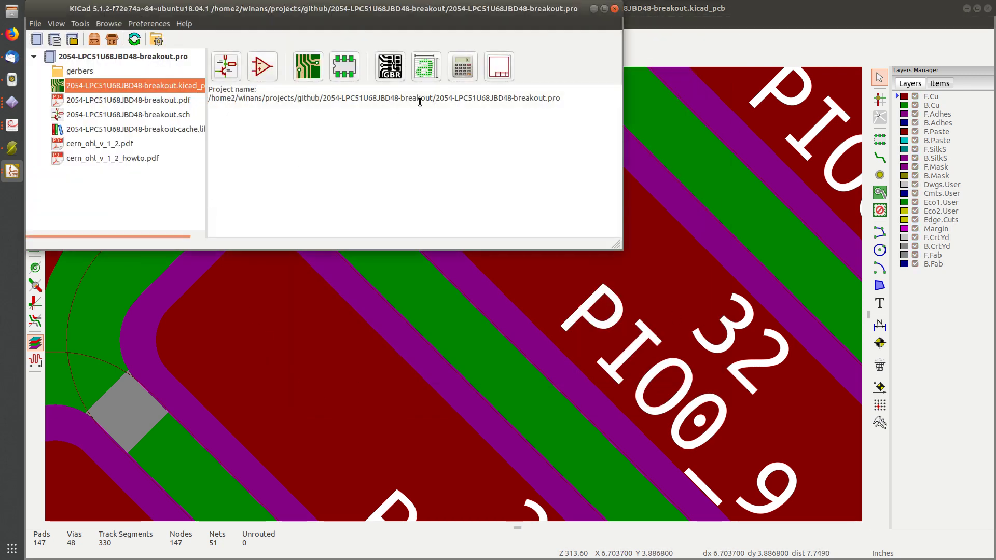
# Open the board's F_Cu.gtl and F_Mask.gts Gerber files from the gerbers folder in GerbView
pyautogui.click(392, 73)
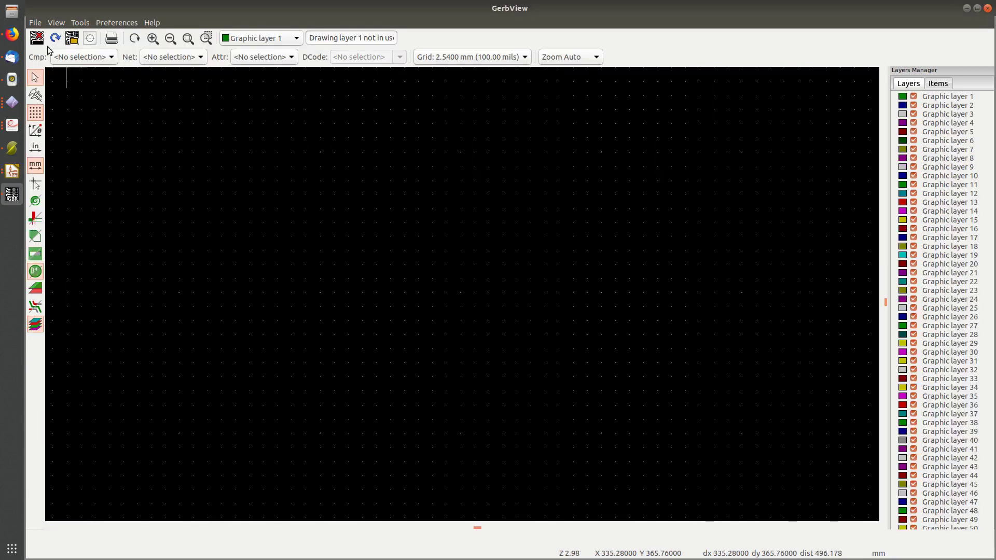
pyautogui.click(35, 22)
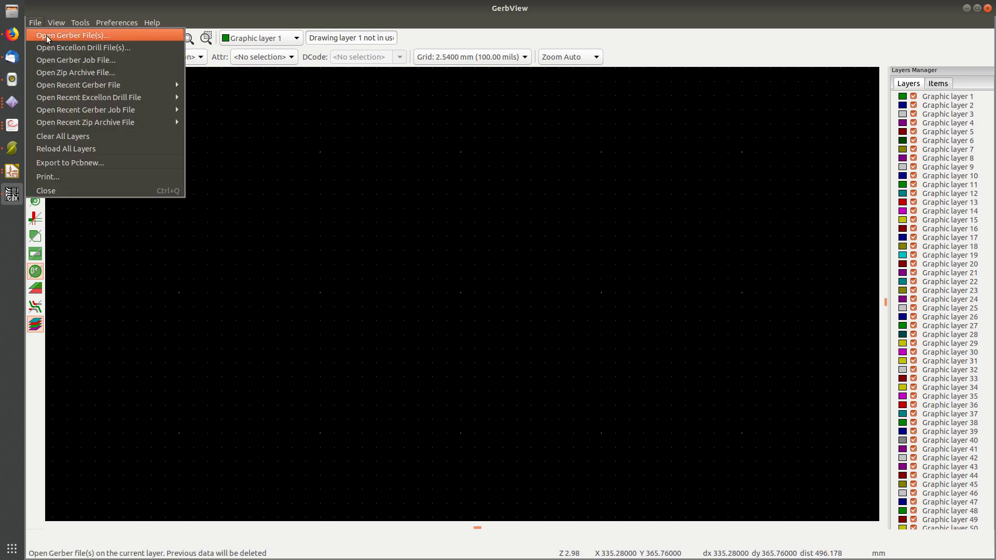
pyautogui.click(46, 35)
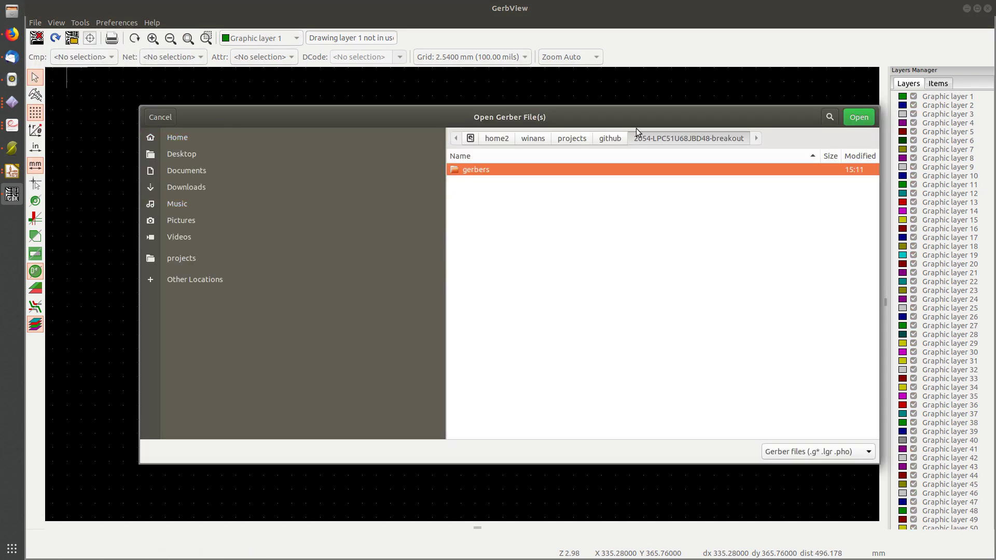
pyautogui.doubleClick(469, 169)
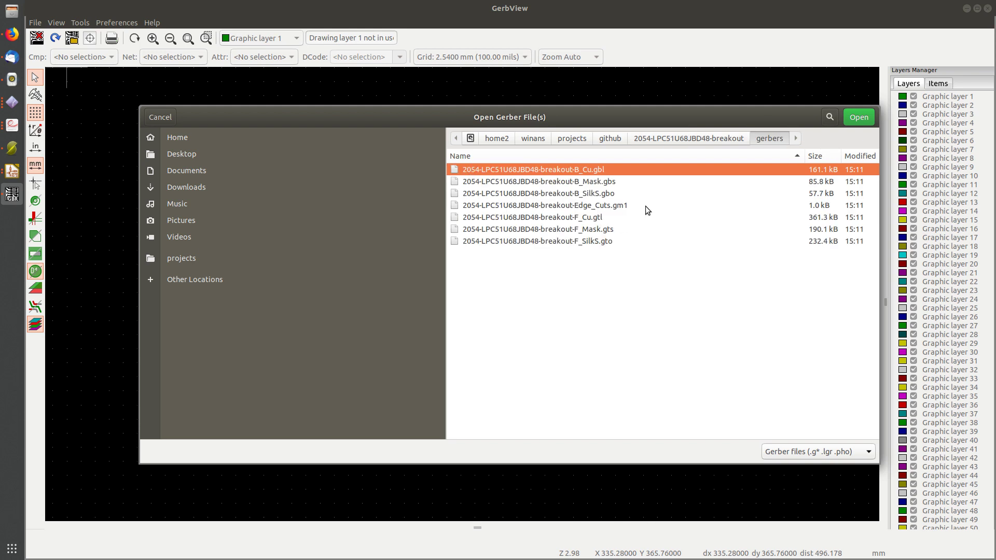
pyautogui.click(592, 218)
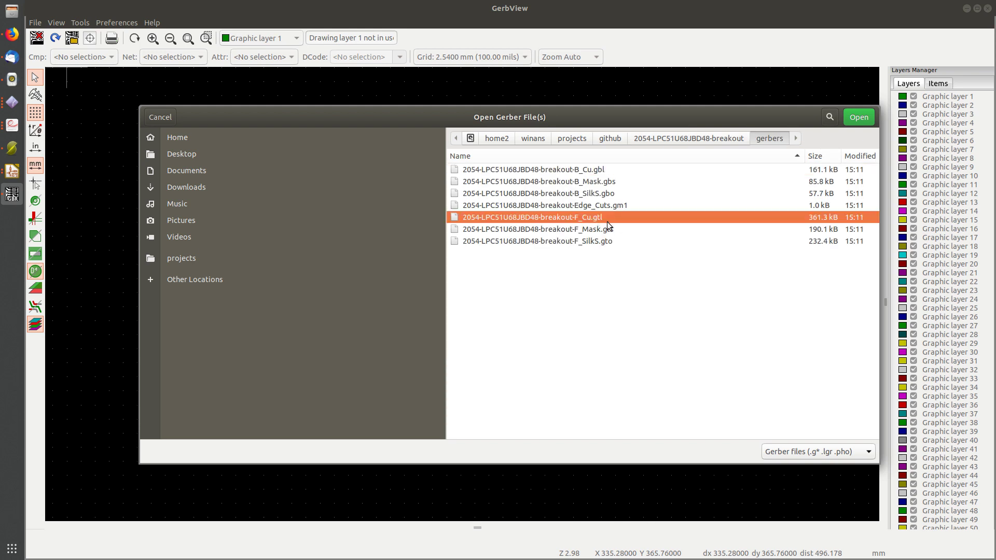
pyautogui.keyDown('ctrl'); pyautogui.click(636, 230); pyautogui.keyUp('ctrl')
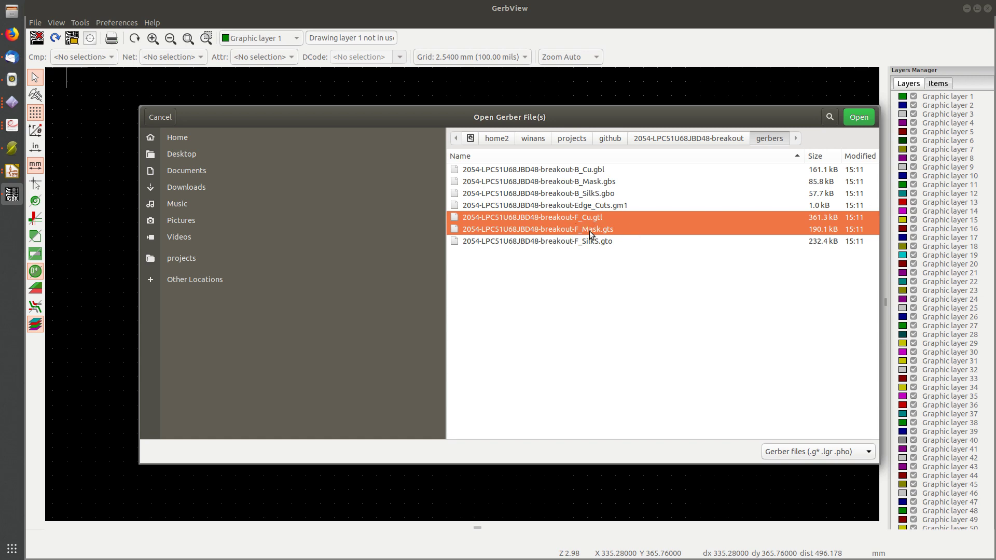
pyautogui.click(860, 117)
# Compare the F_Cu and F_Mask layers around the fine-pitch pads, alternating which layer is displayed in front
pyautogui.scroll(10, 477, 299)
pyautogui.scroll(-3, 408, 301)
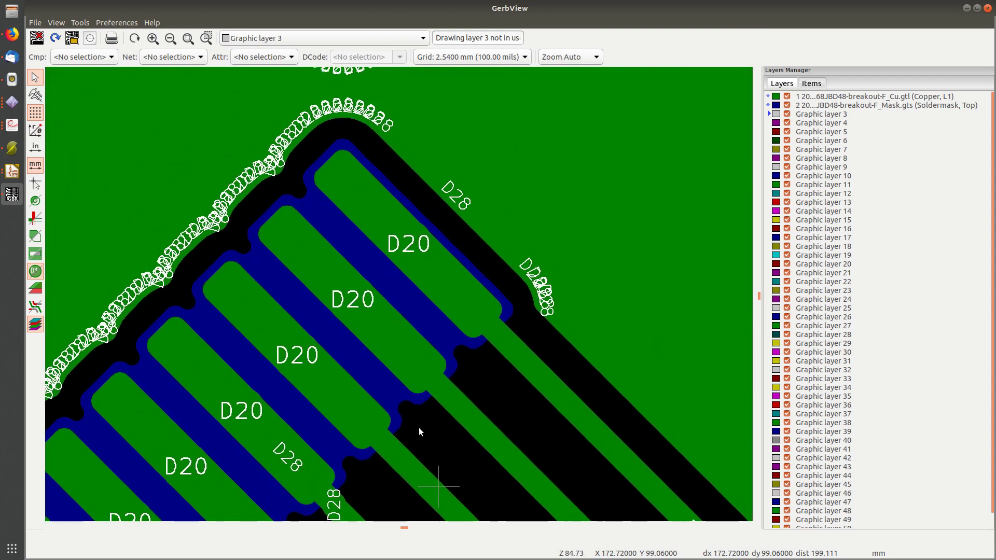
pyautogui.scroll(4, 399, 294)
pyautogui.scroll(1, 398, 294)
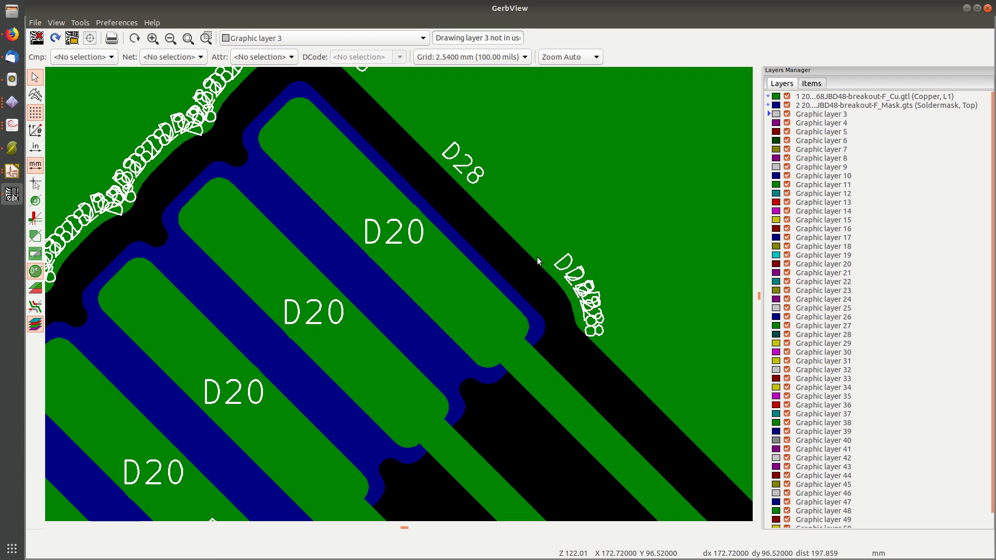
pyautogui.click(848, 105)
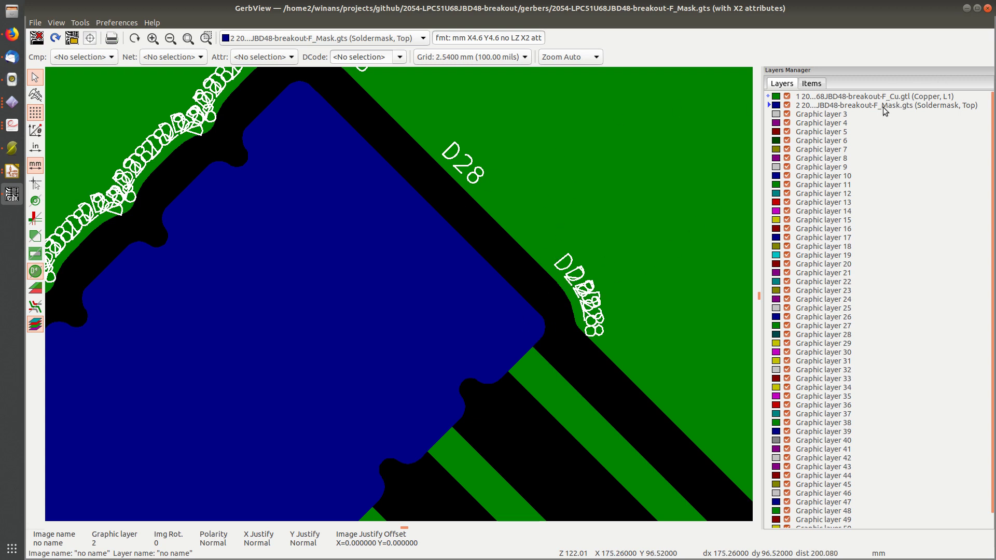
pyautogui.moveTo(551, 388); pyautogui.dragTo(574, 336, button='middle')
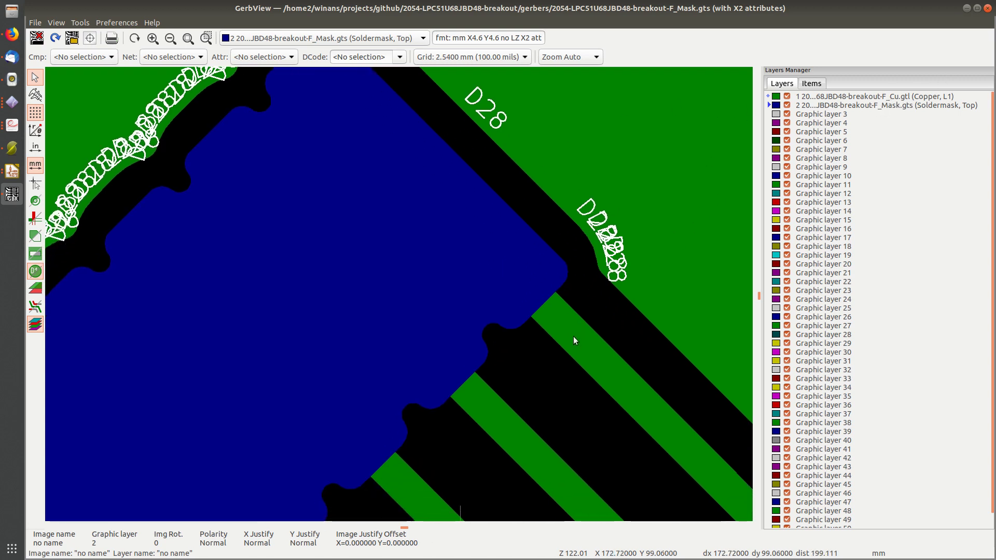
pyautogui.click(909, 98)
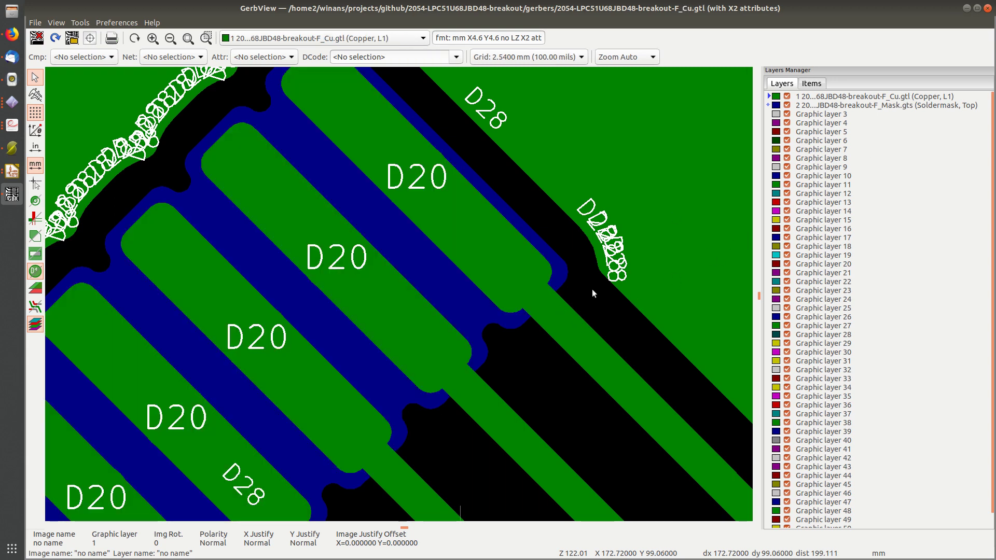
pyautogui.click(890, 105)
# Inspect the F_Mask opening's edges along the fine-pitch pad row, close GerbView and return to the board in Pcbnew
pyautogui.scroll(-1, 398, 295)
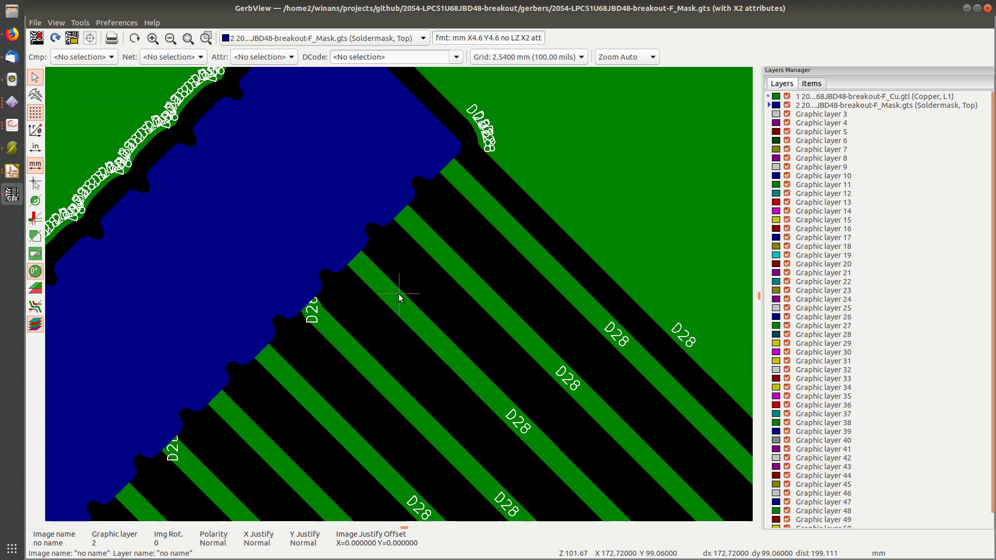
pyautogui.scroll(-2, 382, 274)
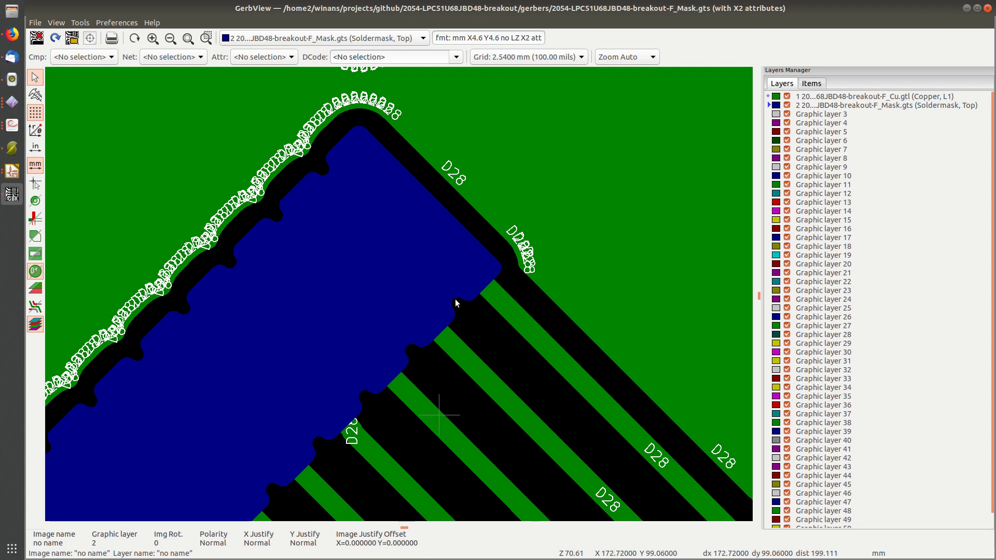
pyautogui.scroll(2, 327, 173)
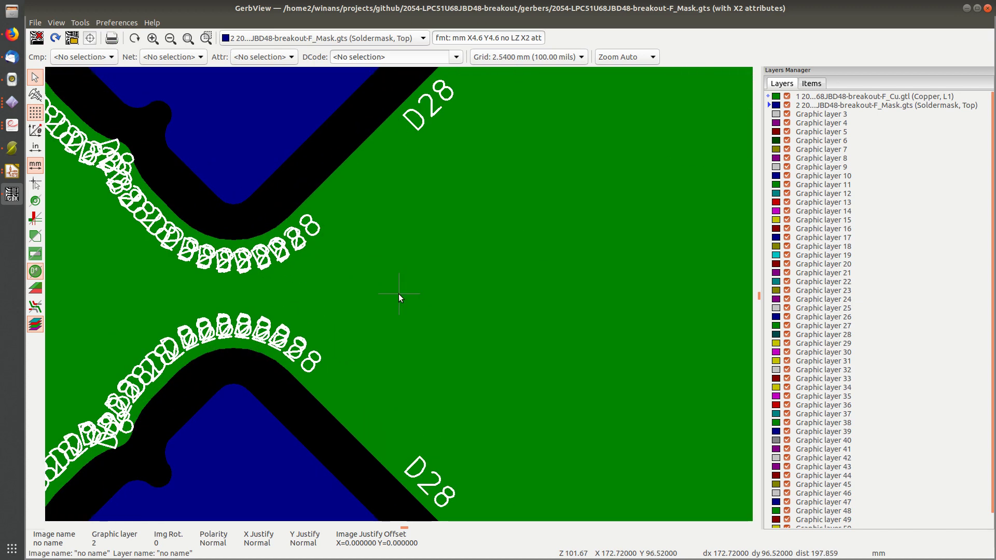
pyautogui.scroll(1, 404, 188)
pyautogui.moveTo(473, 388); pyautogui.dragTo(530, 261, button='middle')
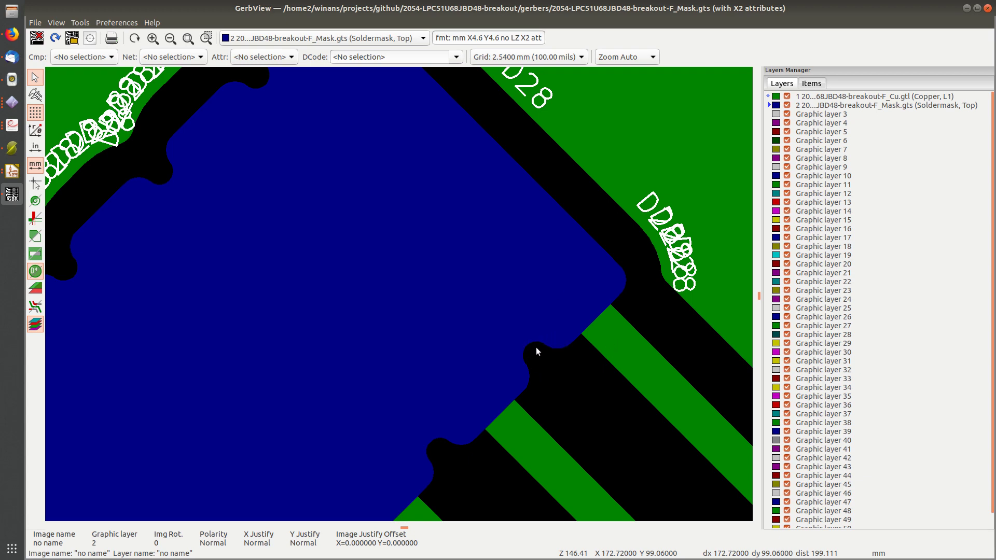
pyautogui.scroll(-3, 594, 374)
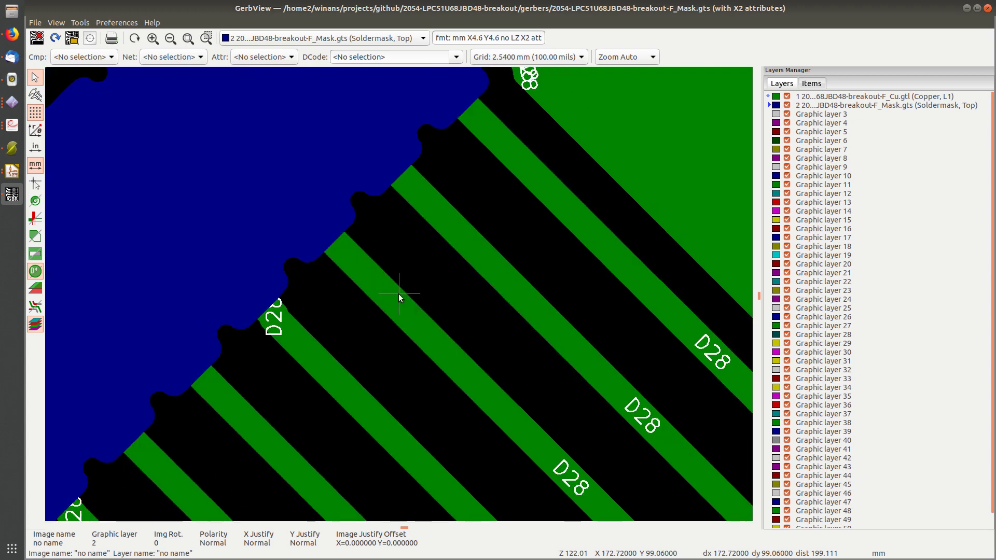
pyautogui.scroll(3, 399, 293)
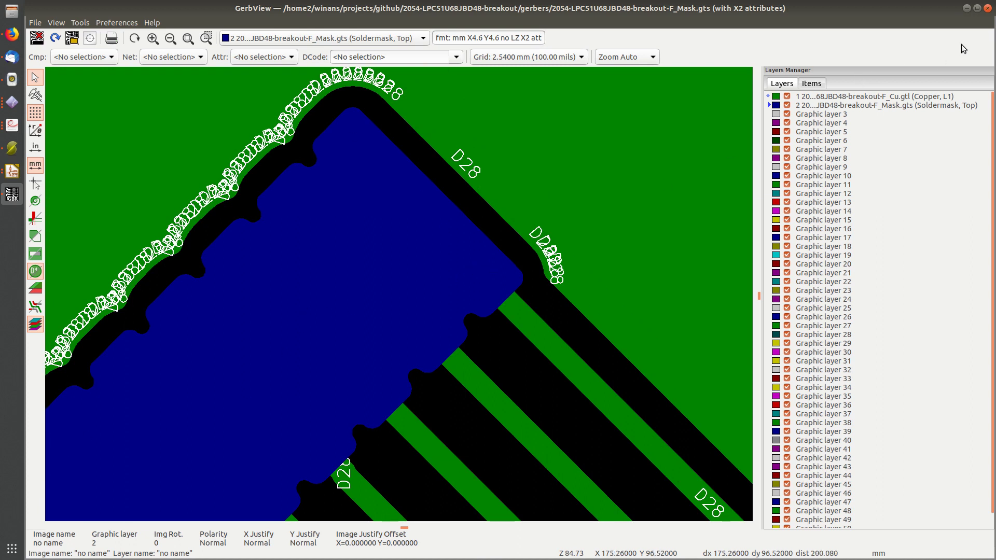
pyautogui.click(989, 9)
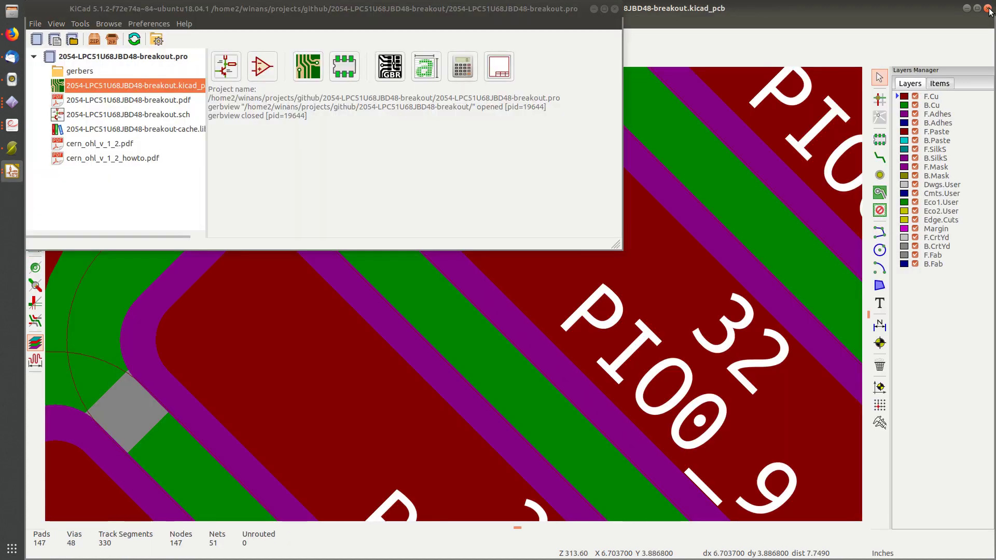
pyautogui.click(684, 29)
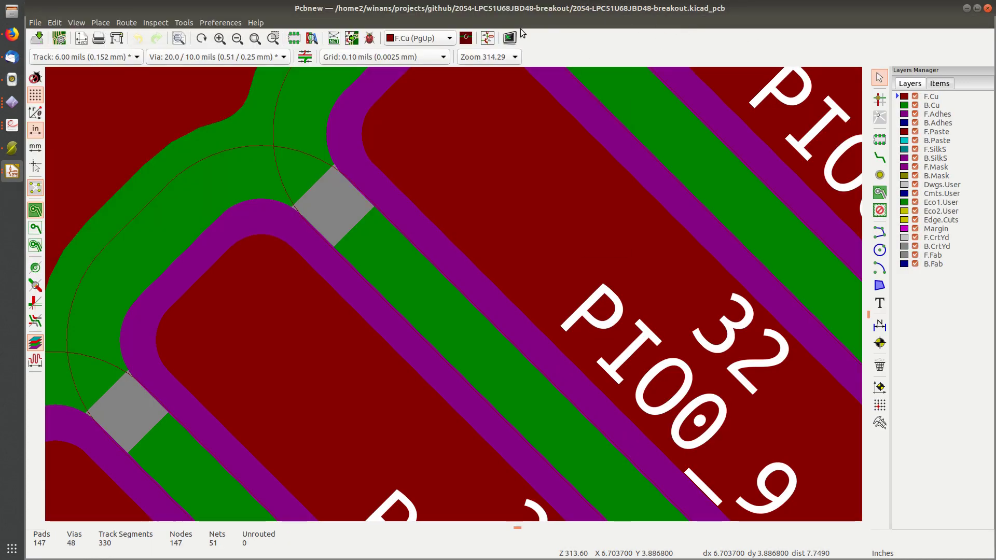
# Set the board's solder mask clearance to 1.8 mils and apply the board setup
pyautogui.click(59, 38)
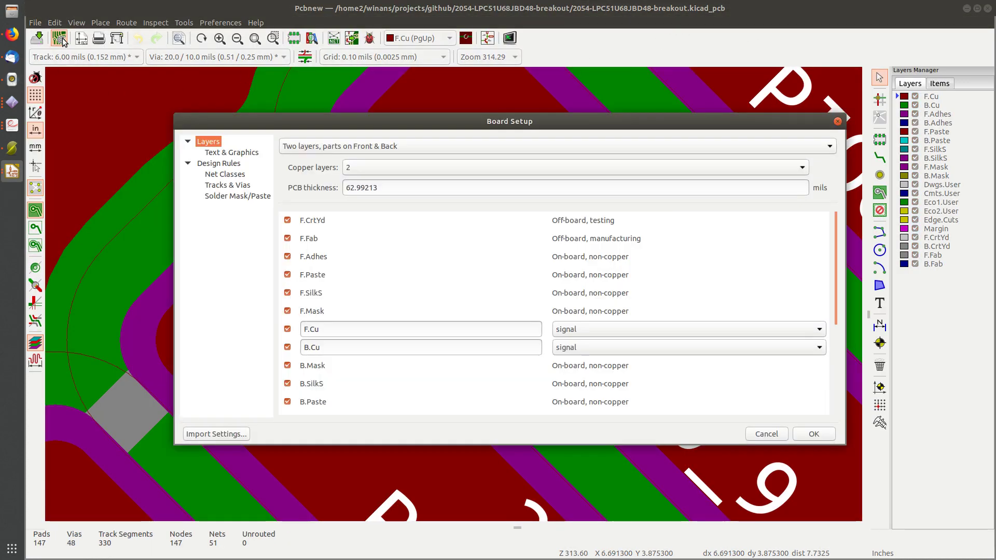
pyautogui.click(228, 197)
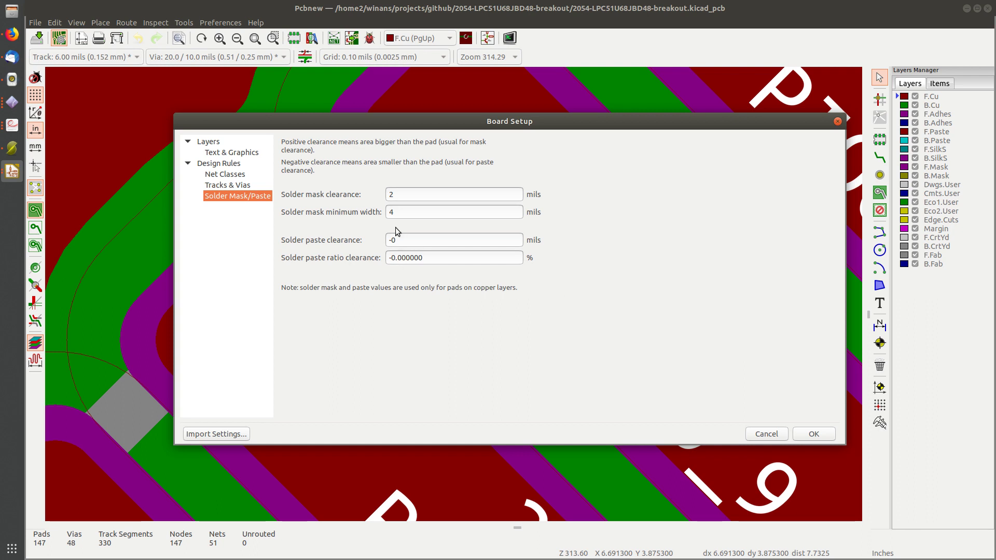
pyautogui.moveTo(395, 117); pyautogui.dragTo(275, 202)
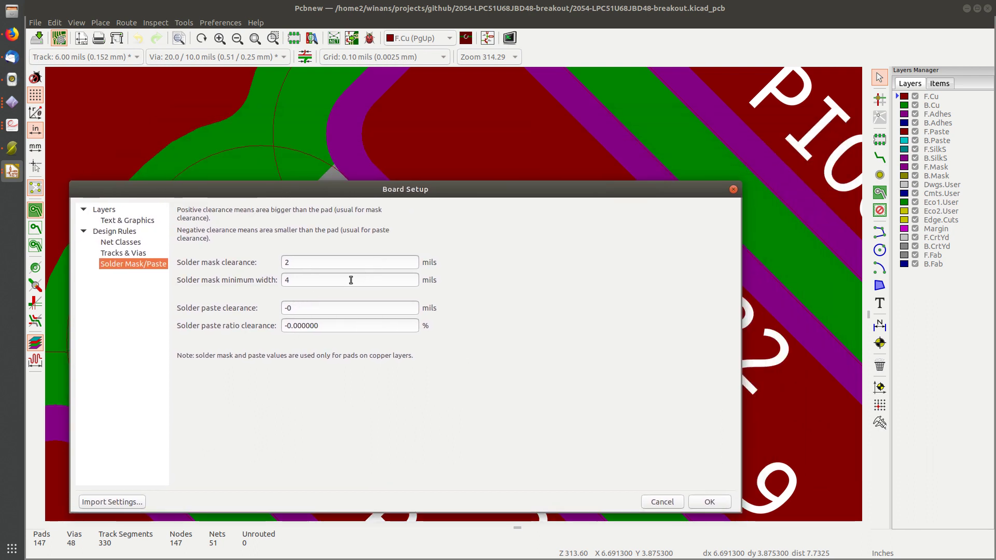
pyautogui.click(319, 280)
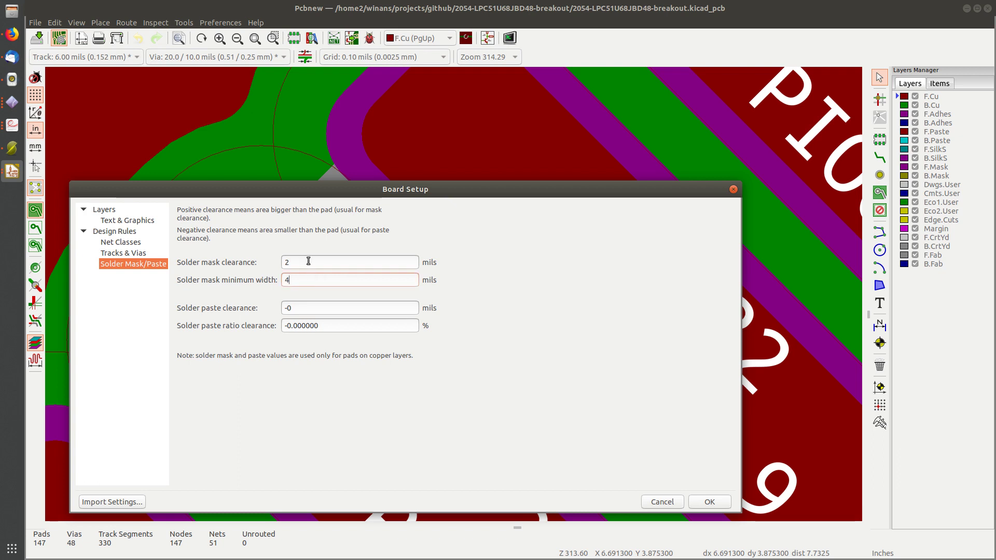
pyautogui.press('BackSpace')
pyautogui.write('1.8')
pyautogui.click(716, 503)
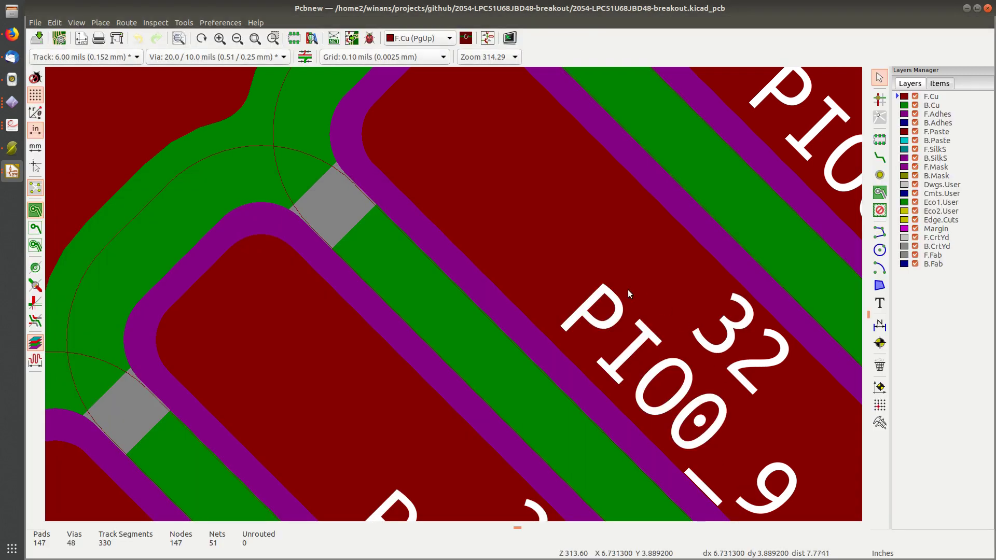
# Examine the soldermask margins against the clearance outlines between the pads beside pad 32
pyautogui.scroll(2, 338, 185)
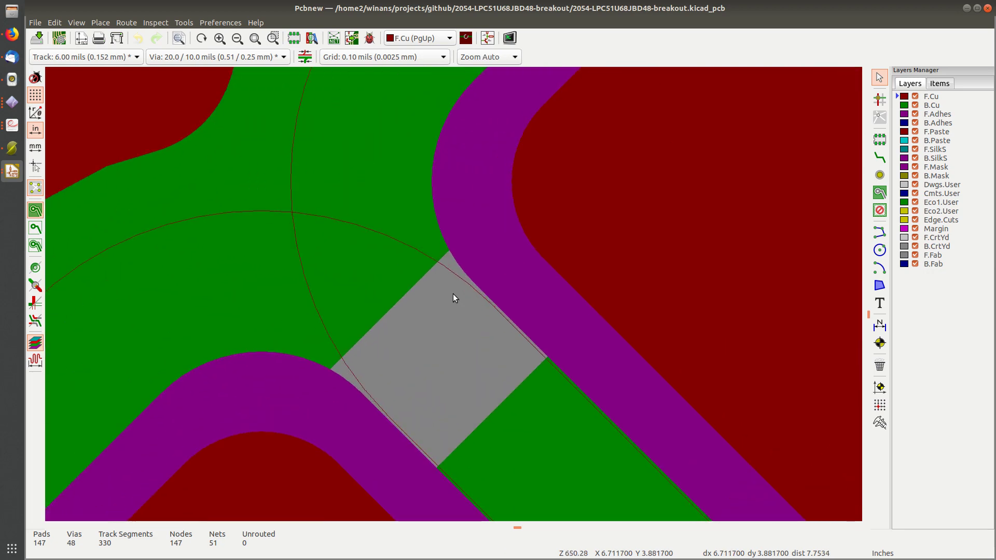
pyautogui.scroll(2, 453, 293)
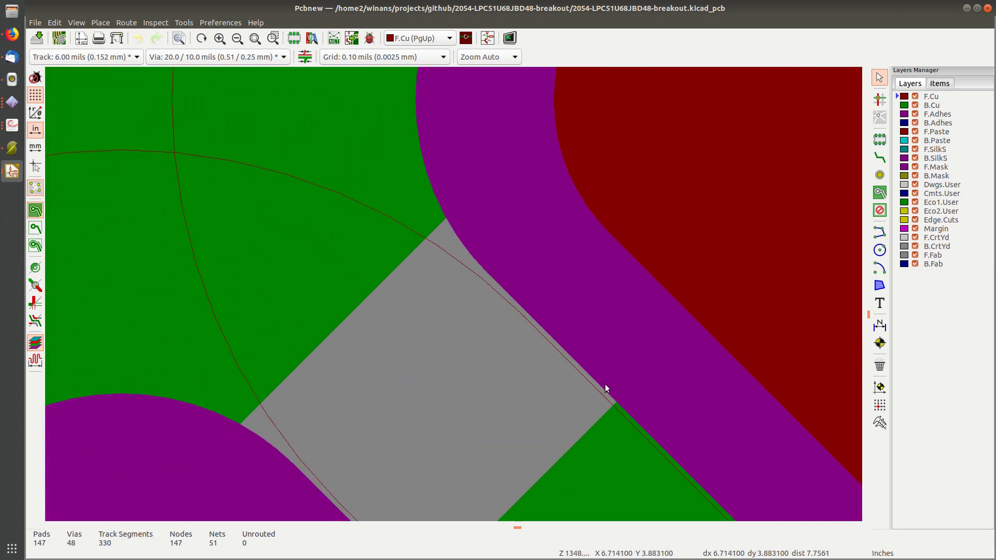
pyautogui.scroll(-1, 638, 419)
pyautogui.scroll(-1, 452, 294)
pyautogui.moveTo(453, 294); pyautogui.dragTo(332, 198, button='middle')
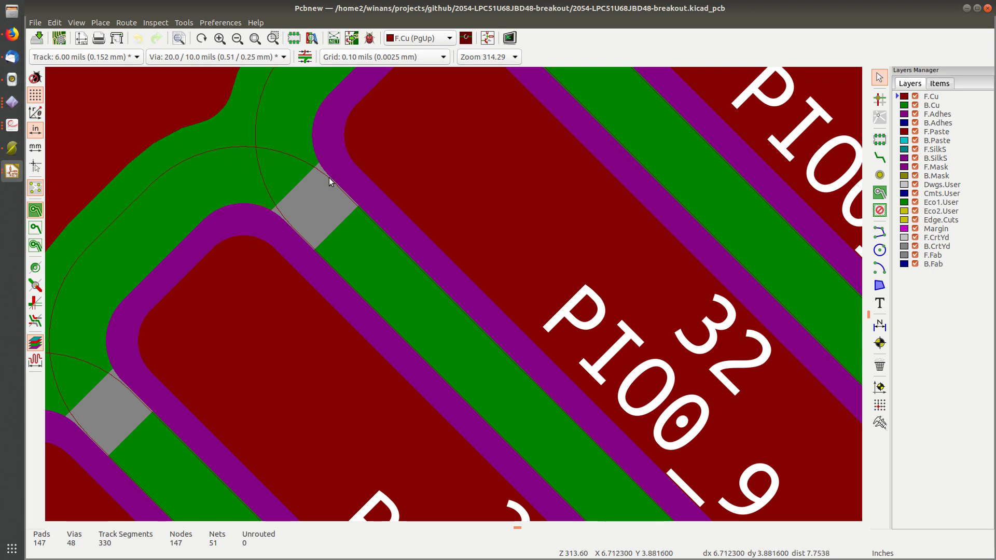
# Set the Default net class clearance to 3 mils and apply the board setup
pyautogui.click(59, 38)
pyautogui.click(132, 232)
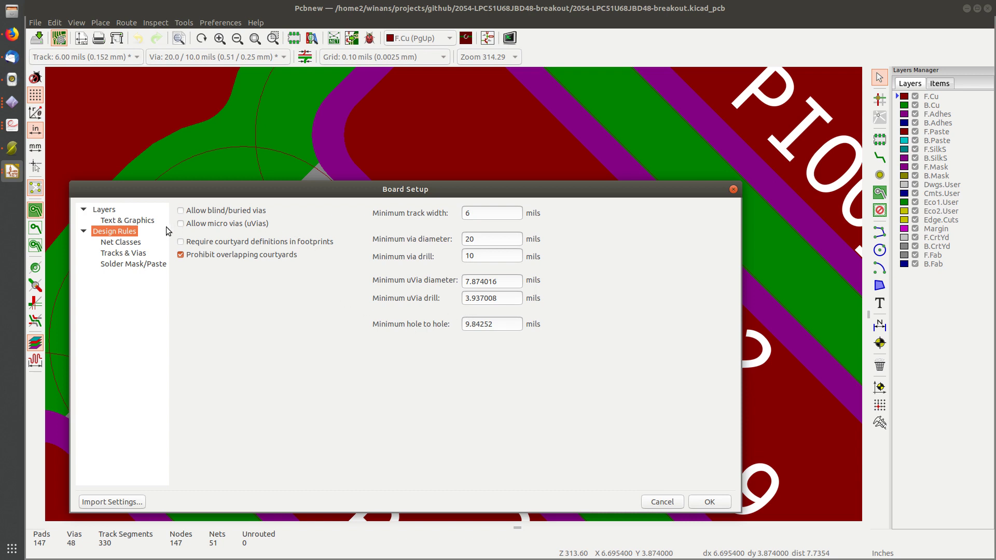
pyautogui.click(129, 242)
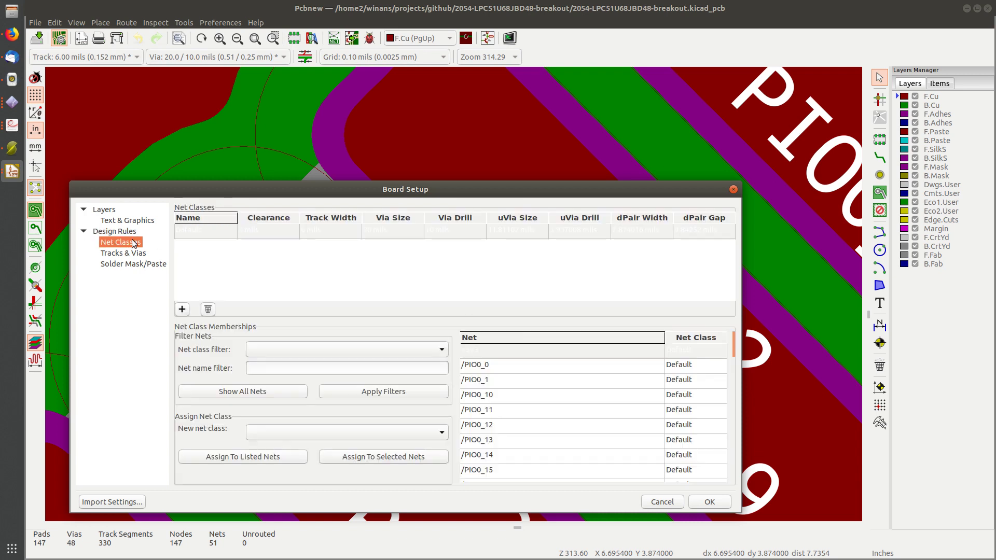
pyautogui.click(267, 232)
pyautogui.click(267, 231)
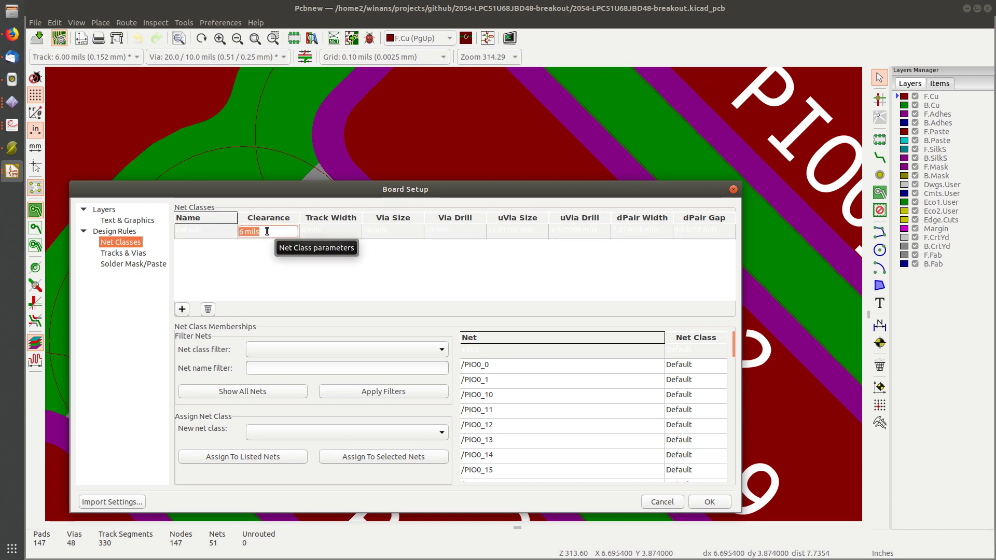
pyautogui.write('3')
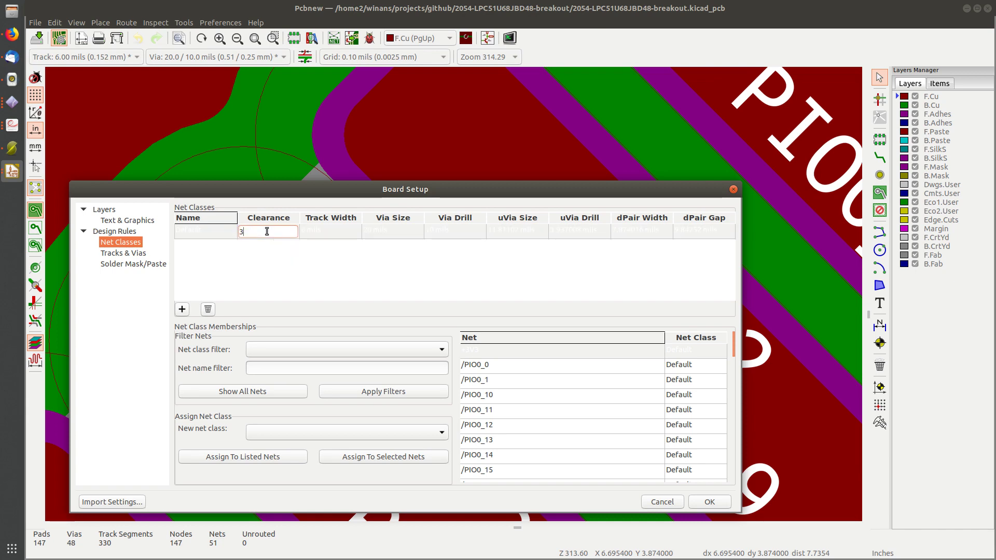
pyautogui.press('Return')
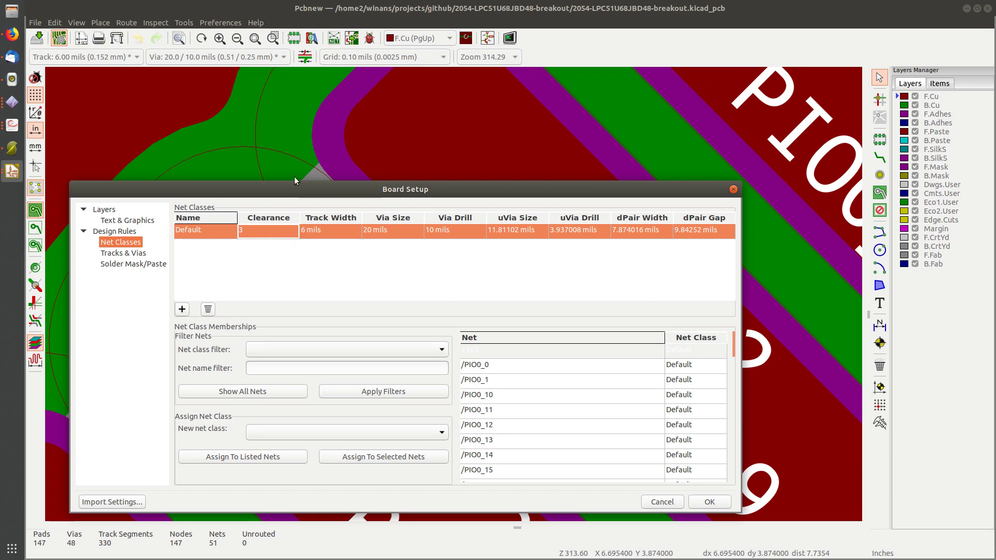
pyautogui.click(710, 503)
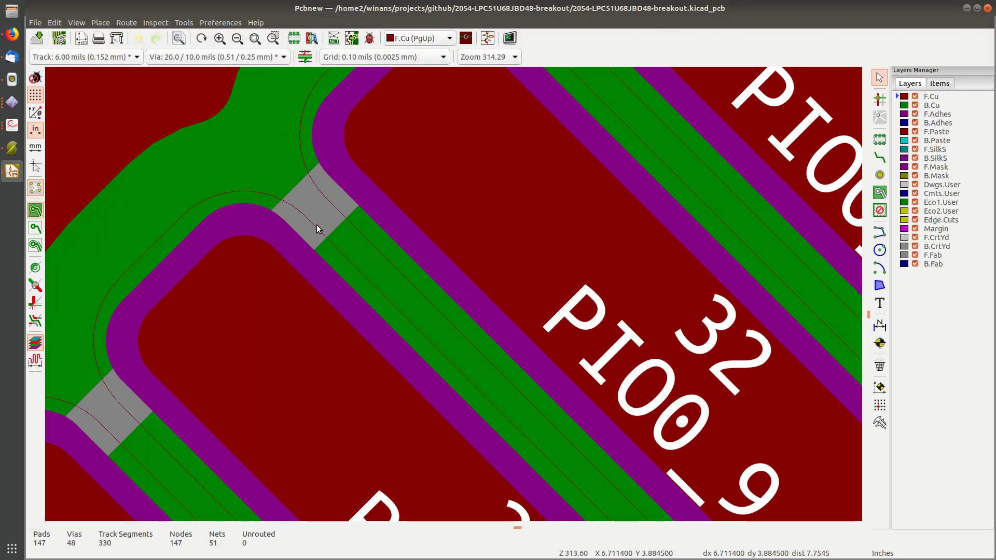
# Set the Default net class clearance to 6 mils and apply the board setup
pyautogui.click(60, 41)
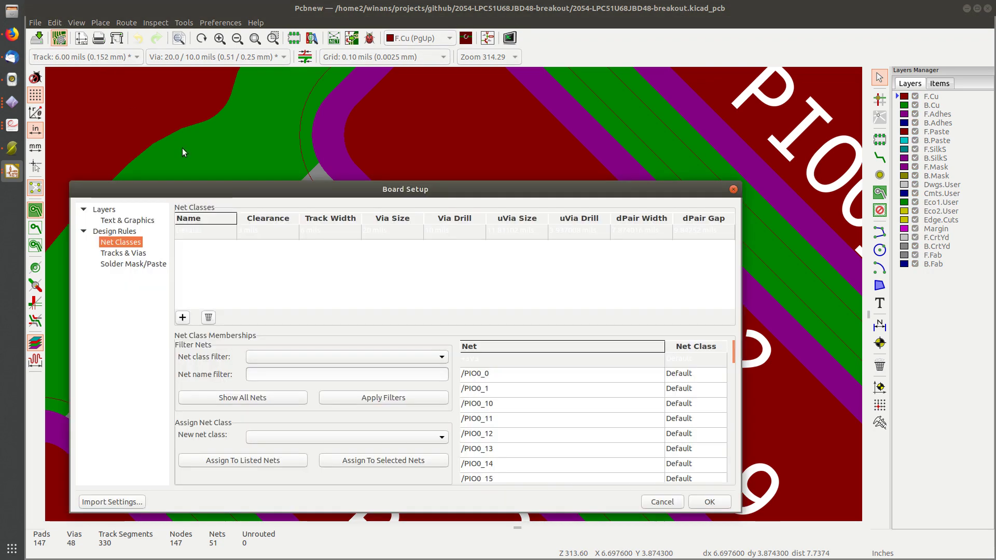
pyautogui.click(252, 229)
pyautogui.write('6')
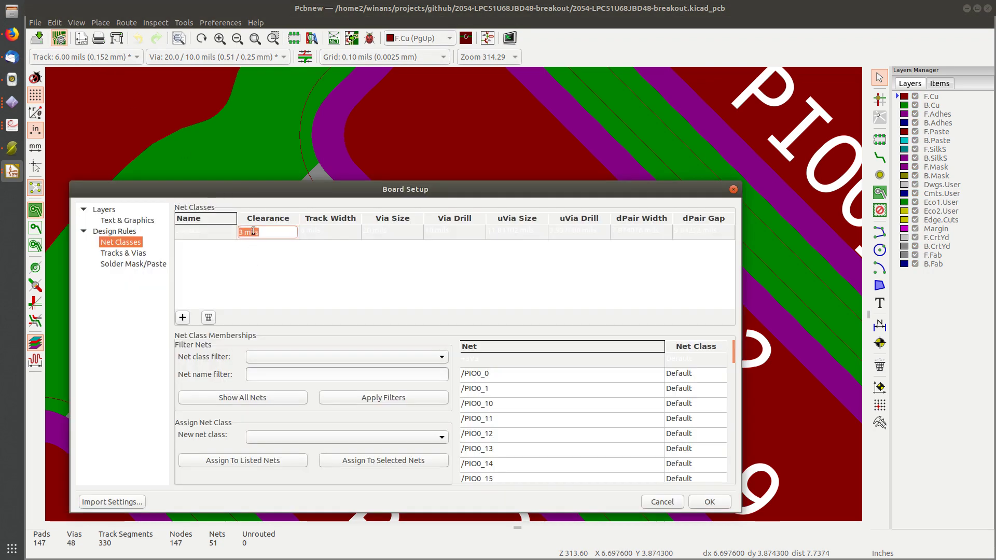
pyautogui.click(710, 502)
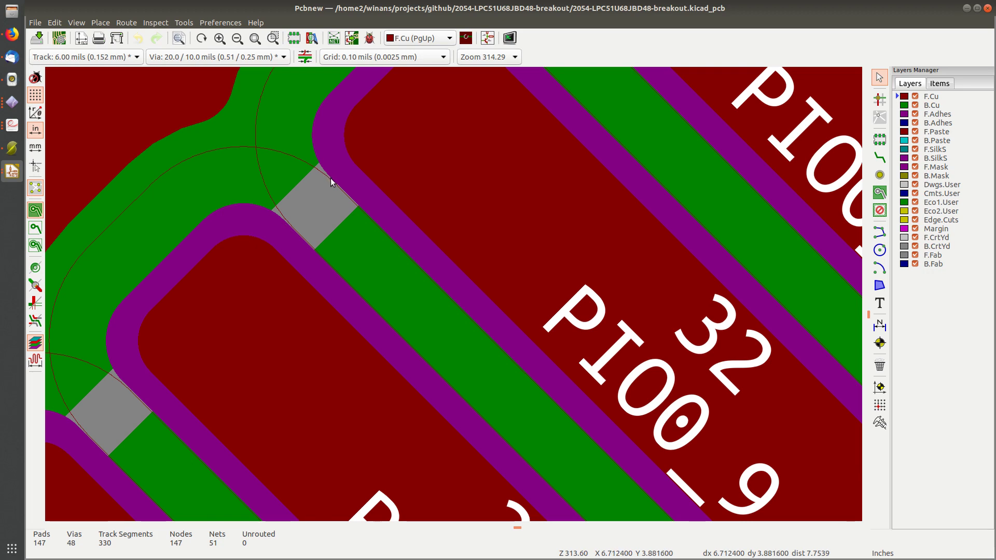
# Examine the gap between the pads beside pad 32 and review the board's solder mask clearance and minimum width without changing them
pyautogui.scroll(2, 331, 178)
pyautogui.moveTo(454, 295); pyautogui.dragTo(425, 195, button='middle')
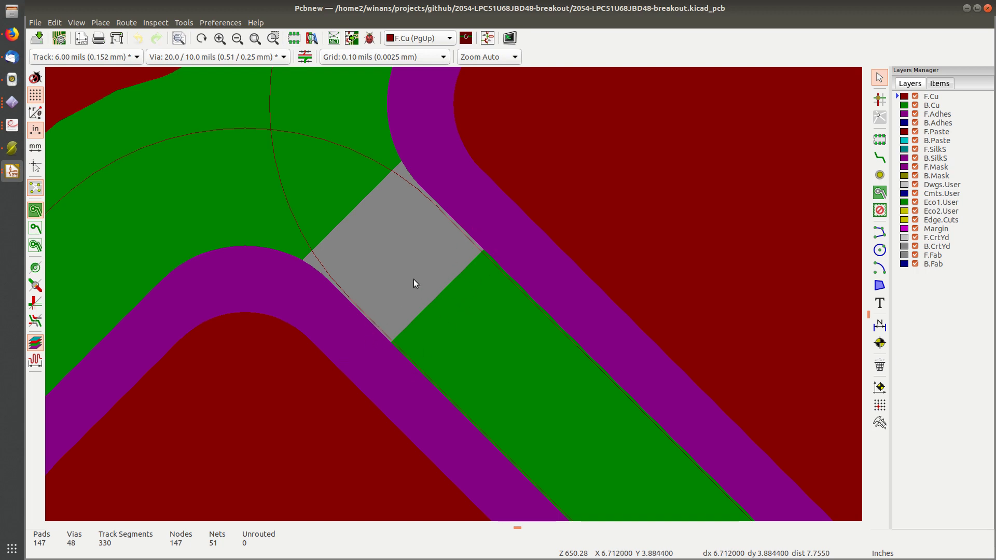
pyautogui.click(59, 39)
pyautogui.click(148, 265)
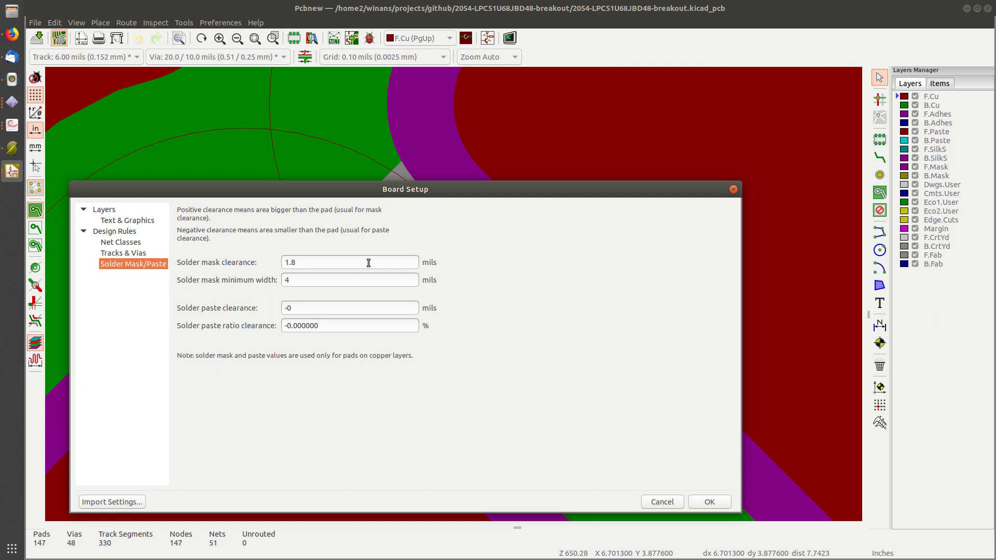
pyautogui.click(670, 503)
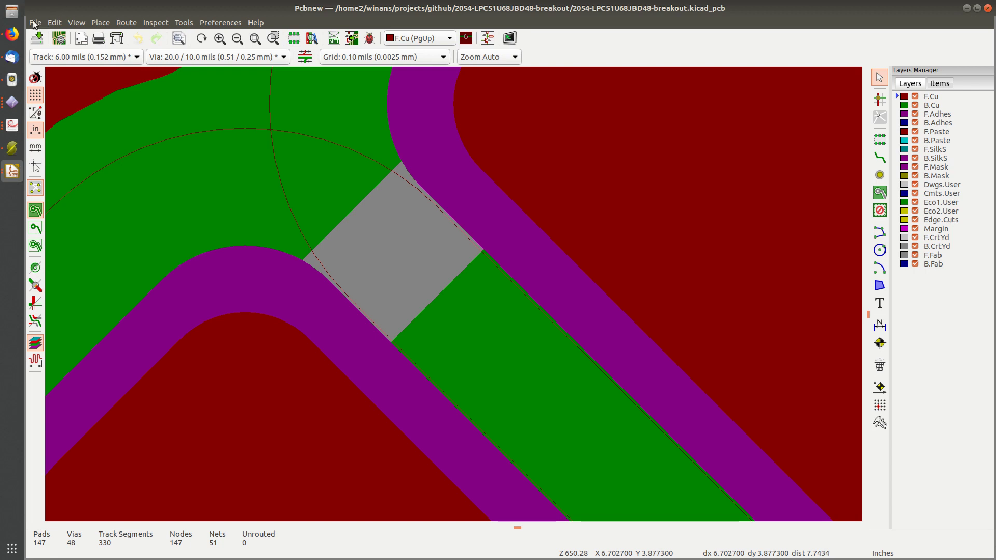
# Plot the selected board layers as Gerber files into the gerbers/ directory and close the plot dialog
pyautogui.click(117, 37)
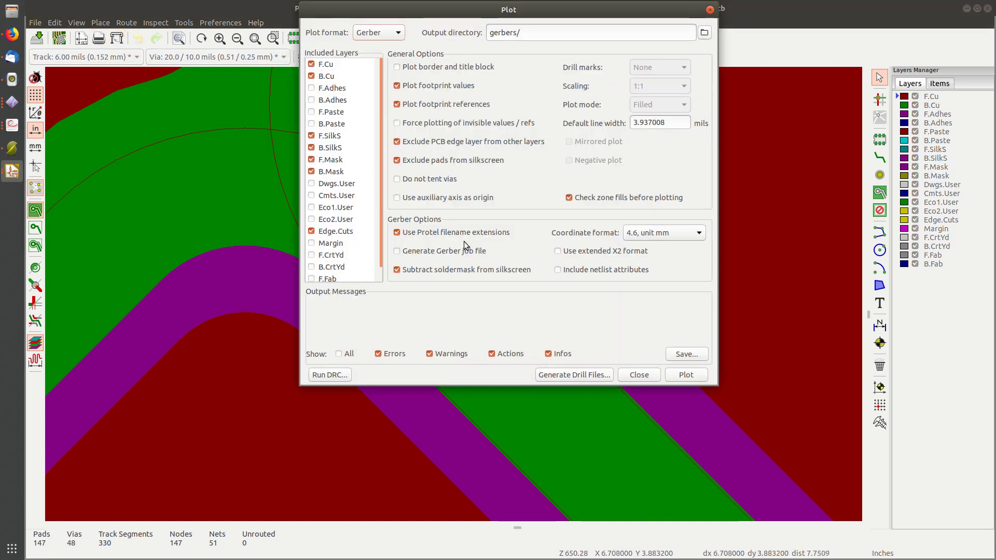
pyautogui.click(699, 376)
pyautogui.click(686, 374)
pyautogui.click(640, 375)
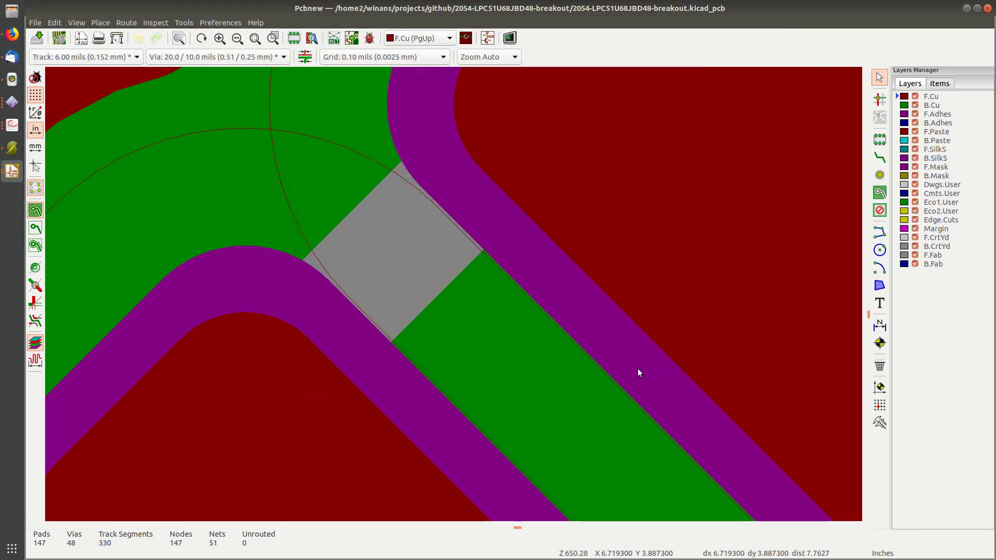
# Launch GerbView from the KiCad project window and load the F_Cu.gtl and F_Mask.gts files from the gerbers folder
pyautogui.hotkey('alt', 'Tab')
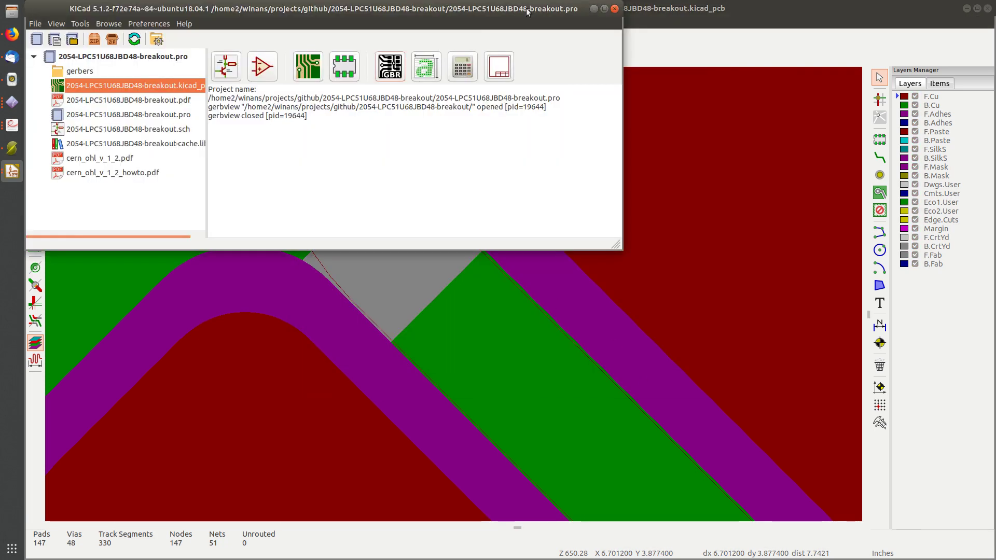
pyautogui.click(390, 66)
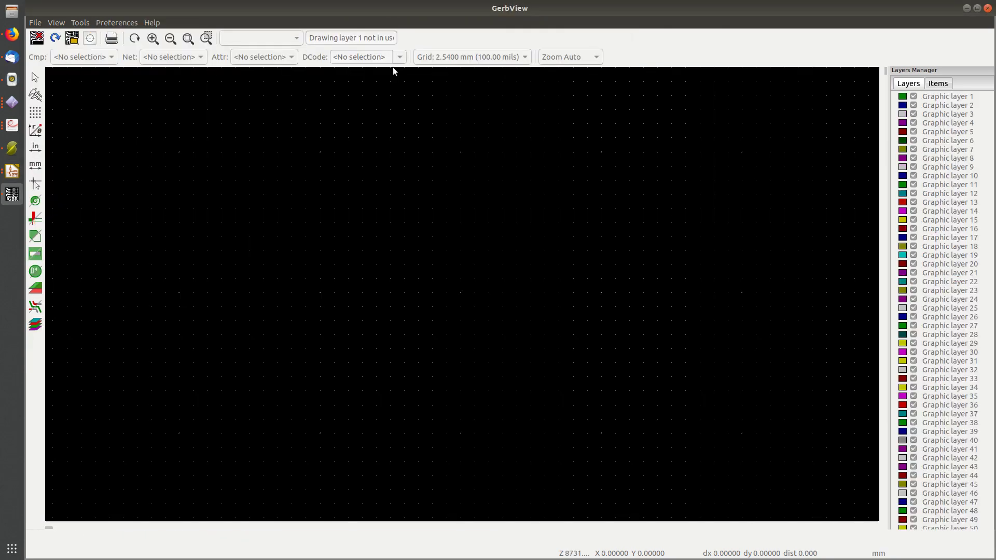
pyautogui.click(33, 22)
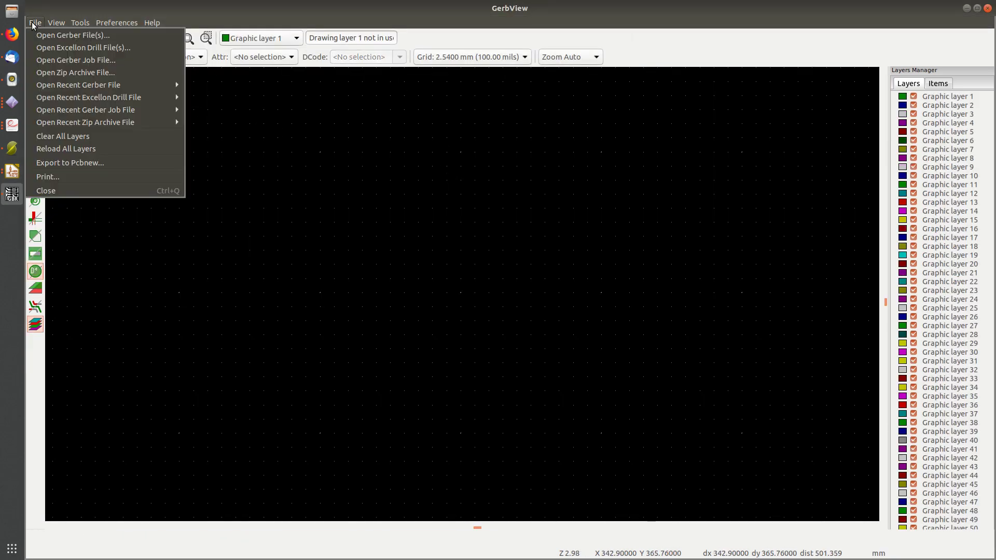
pyautogui.click(51, 36)
pyautogui.doubleClick(490, 168)
pyautogui.click(597, 221)
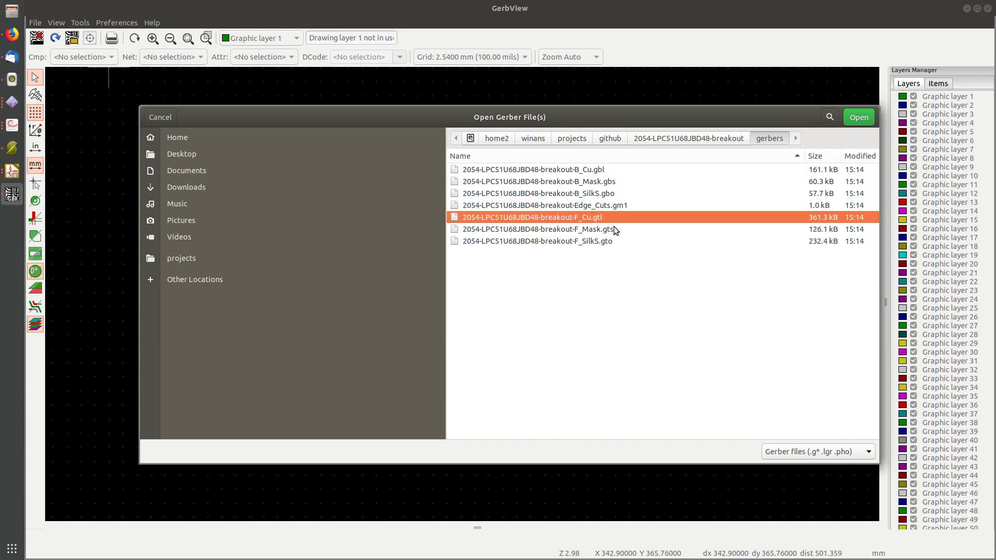
pyautogui.keyDown('shift'); pyautogui.click(615, 229); pyautogui.keyUp('shift')
pyautogui.click(859, 117)
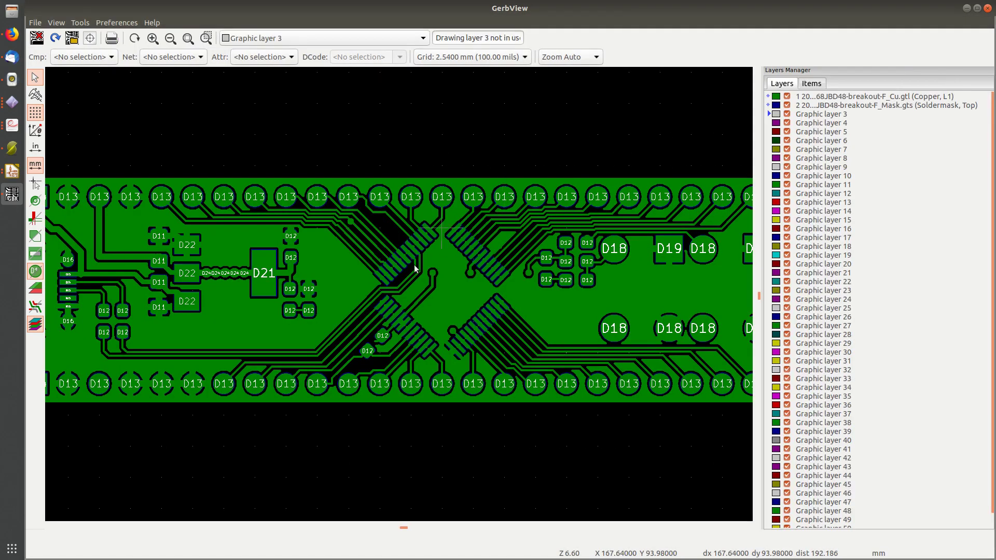
# Inspect the F_Mask openings between the SOC's fine-pitch pads on several sides, including the two pads joined by the D26 track
pyautogui.scroll(10, 399, 294)
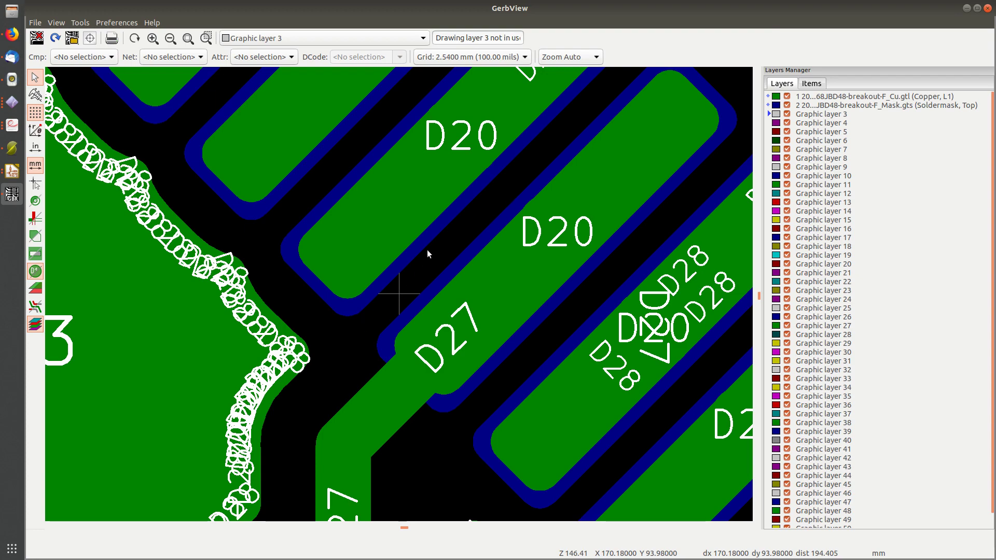
pyautogui.click(523, 321)
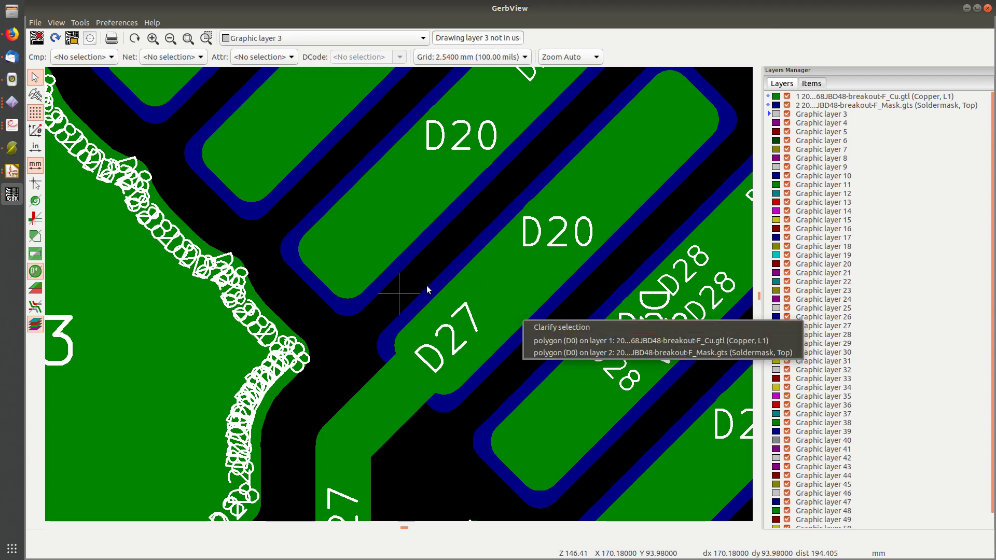
pyautogui.click(456, 302)
pyautogui.scroll(-5, 455, 303)
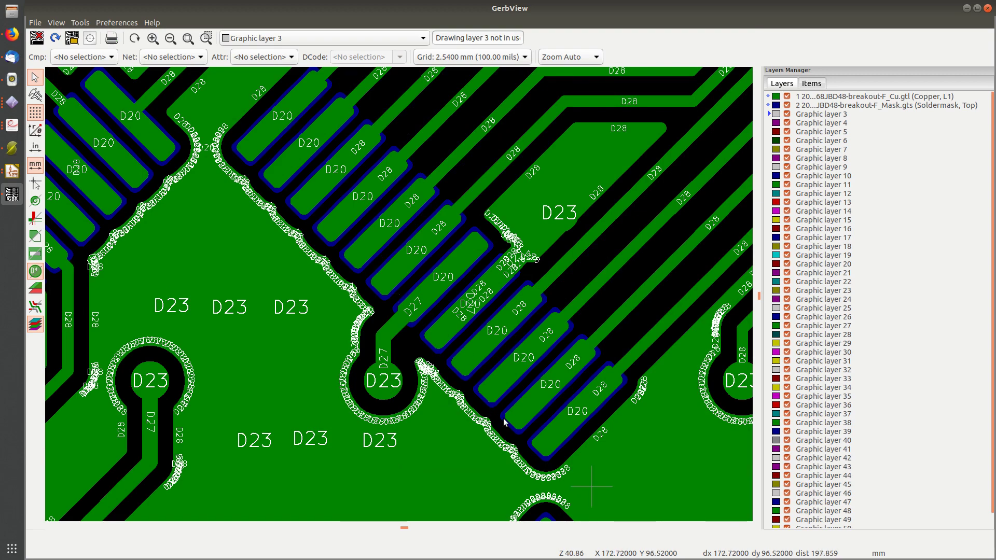
pyautogui.scroll(-3, 421, 256)
pyautogui.scroll(4, 397, 292)
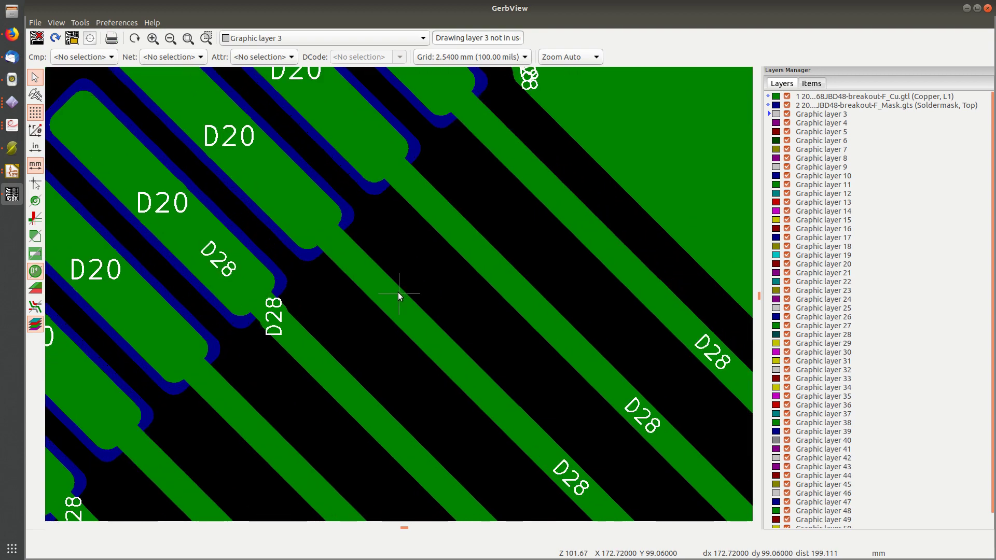
pyautogui.moveTo(352, 186); pyautogui.dragTo(493, 317, button='middle')
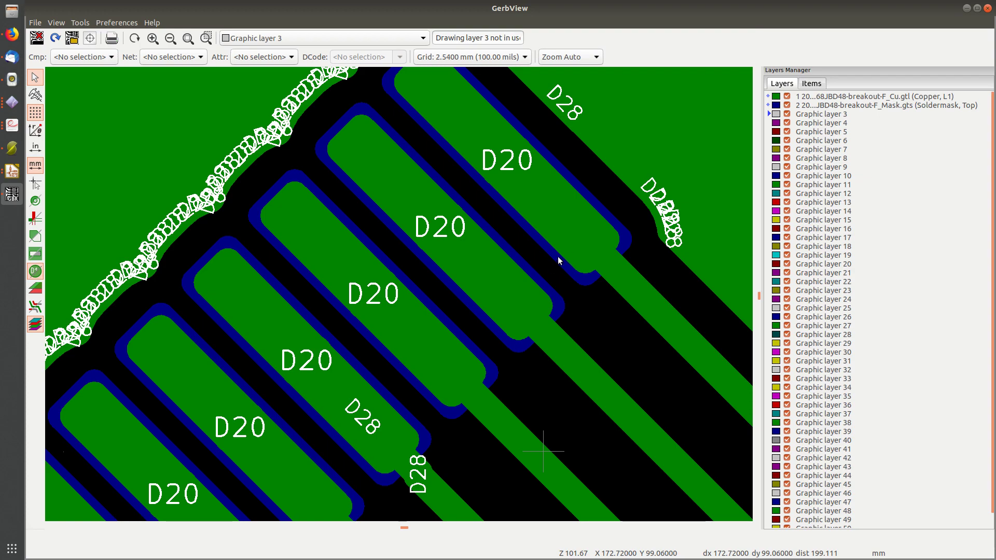
pyautogui.scroll(-5, 559, 246)
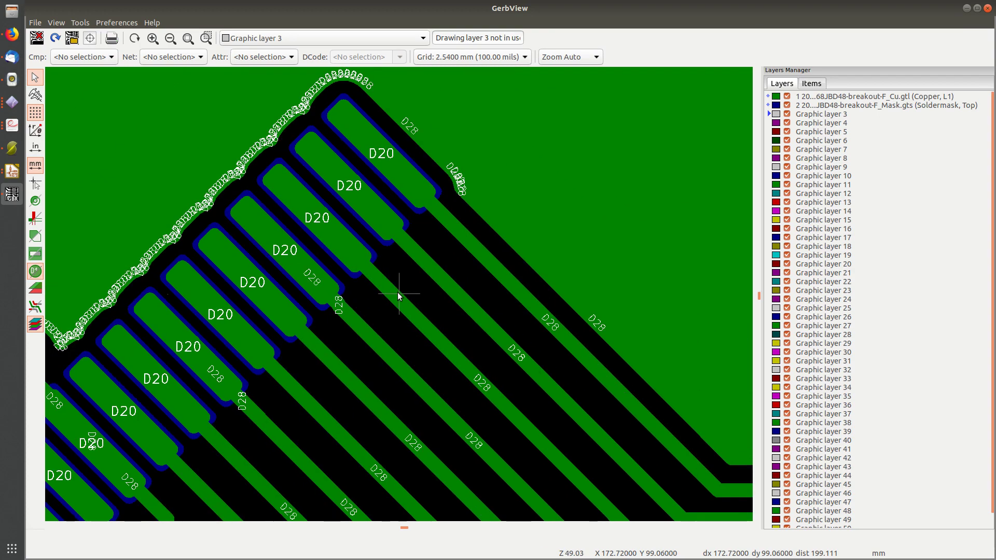
pyautogui.scroll(-2, 244, 256)
pyautogui.moveTo(413, 261); pyautogui.dragTo(475, 354, button='middle')
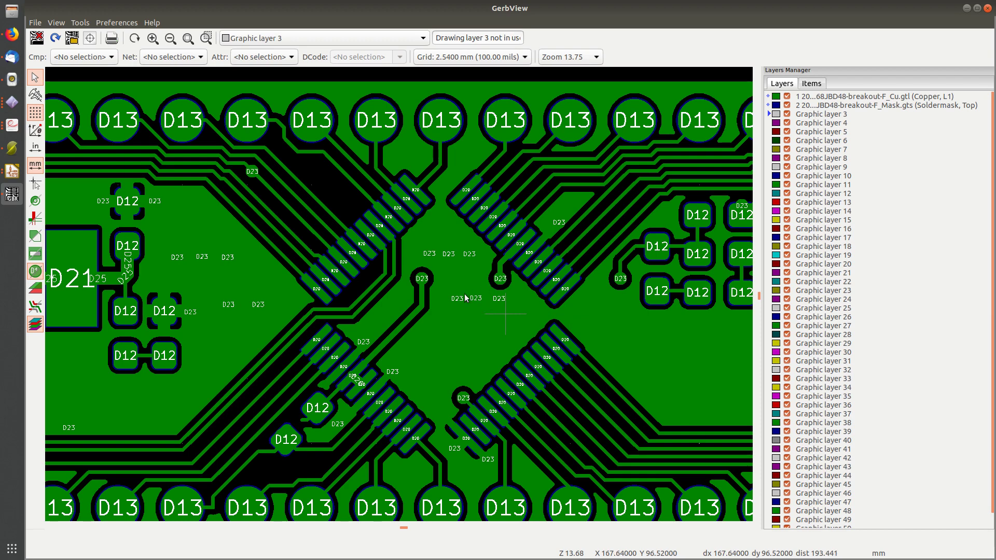
pyautogui.scroll(6, 385, 372)
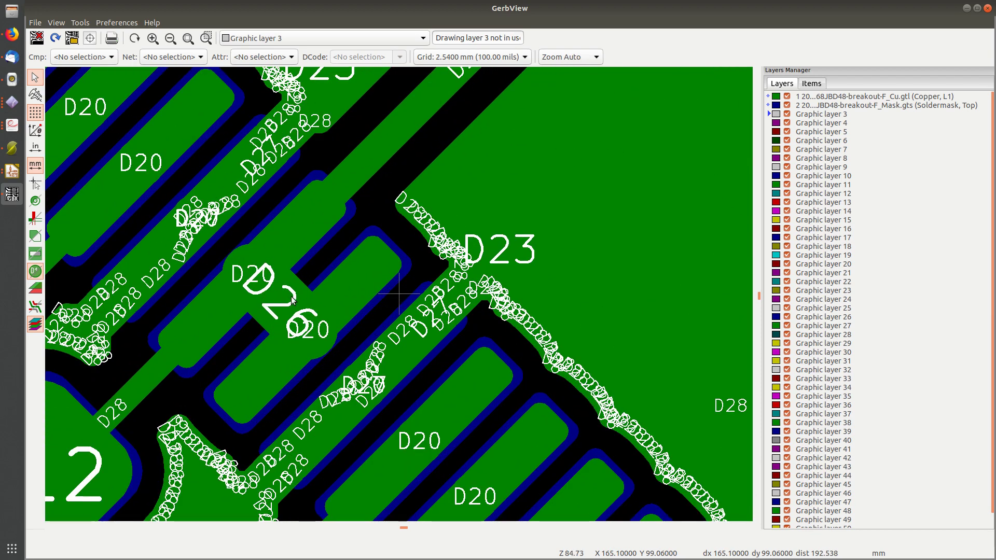
pyautogui.scroll(-5, 292, 300)
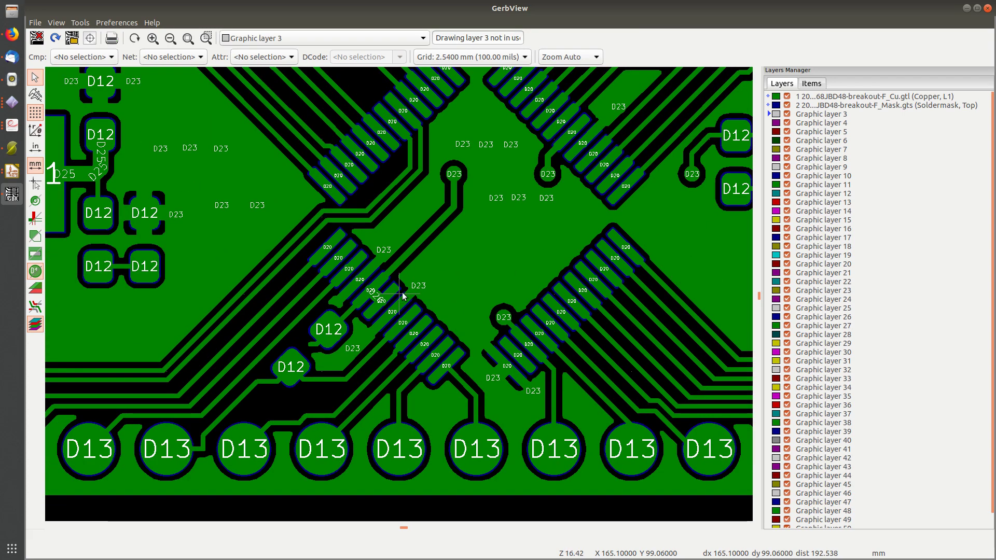
# Close GerbView, save the board in Pcbnew and close the board editor
pyautogui.click(988, 8)
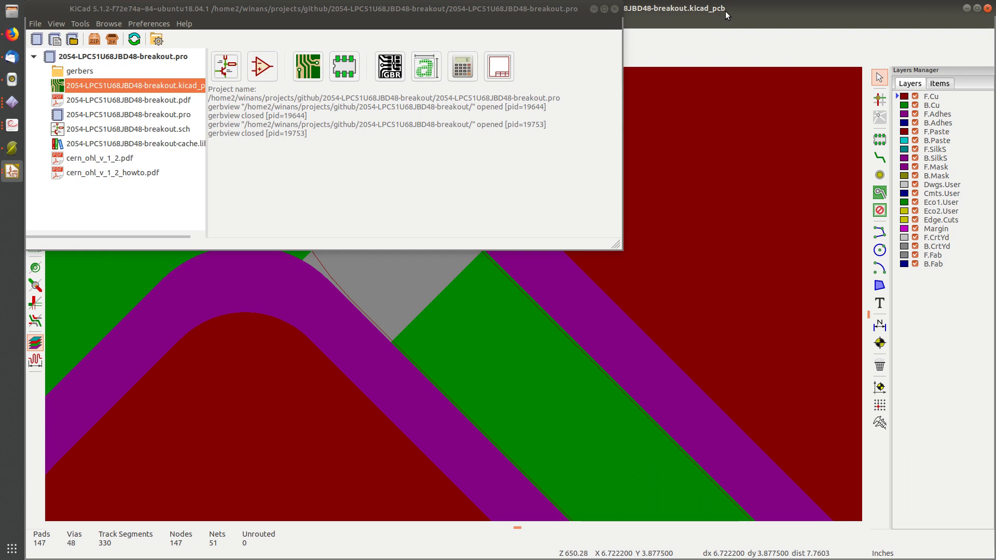
pyautogui.click(692, 33)
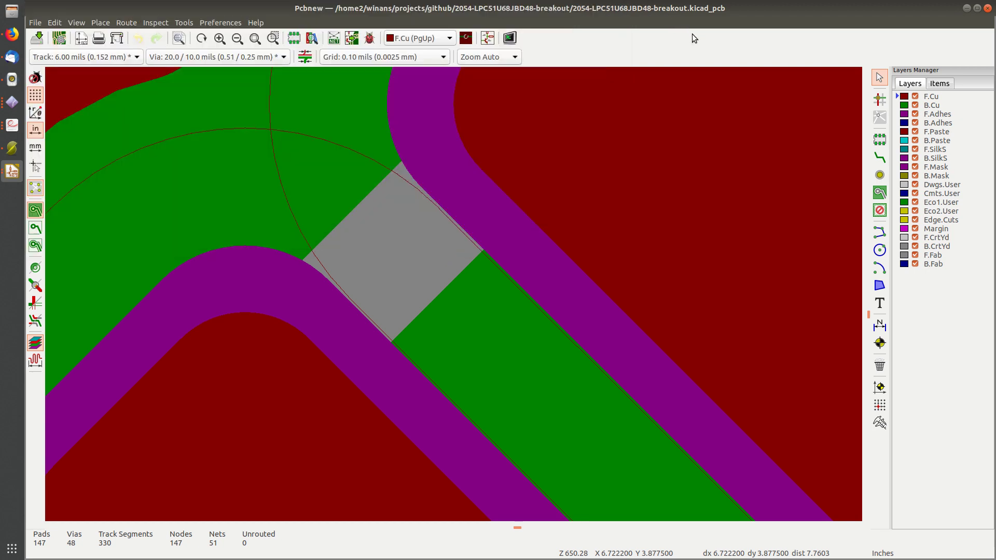
pyautogui.hotkey('ctrl', 's')
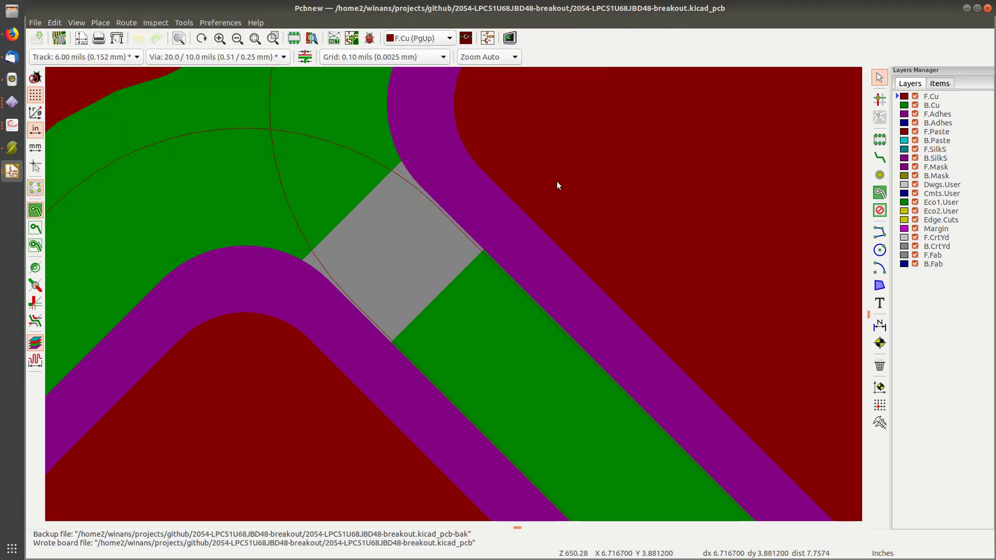
pyautogui.click(987, 7)
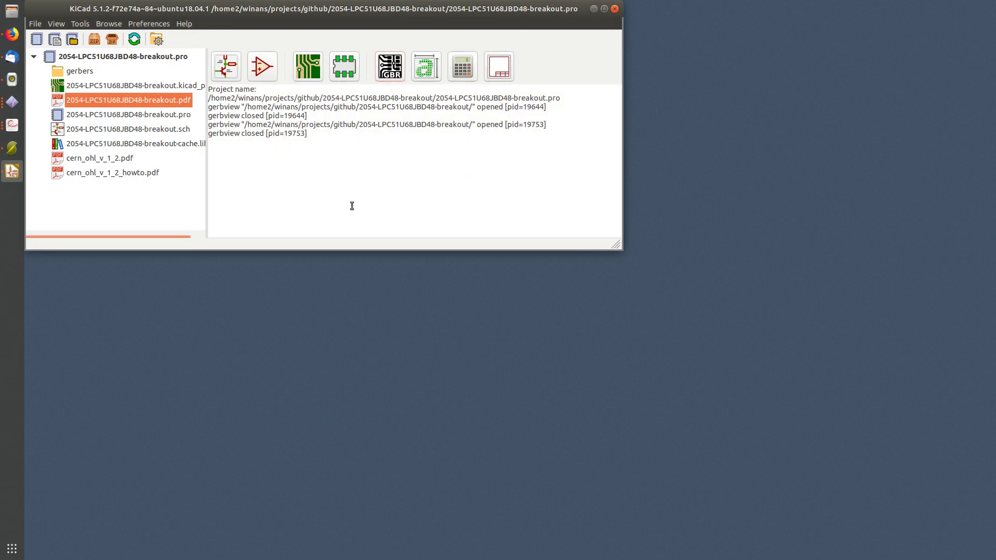